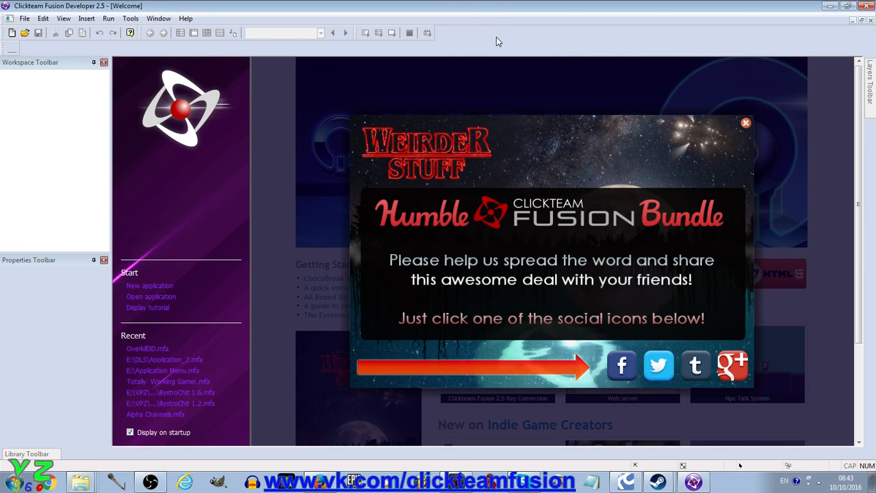
- Create a new application and add a second frame to it
click(745, 126)
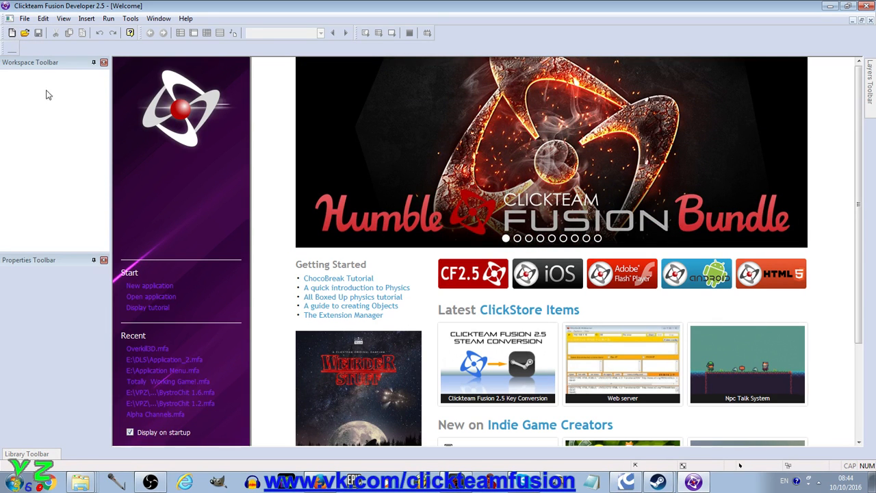
click(13, 33)
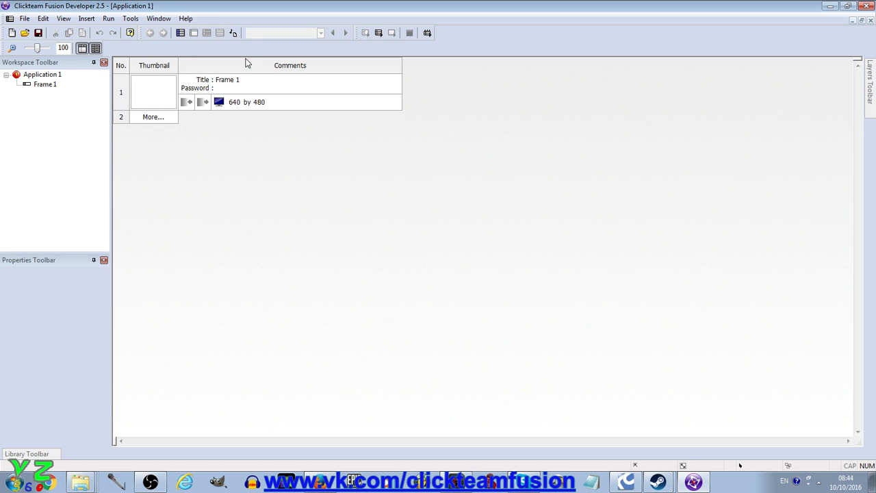
click(159, 86)
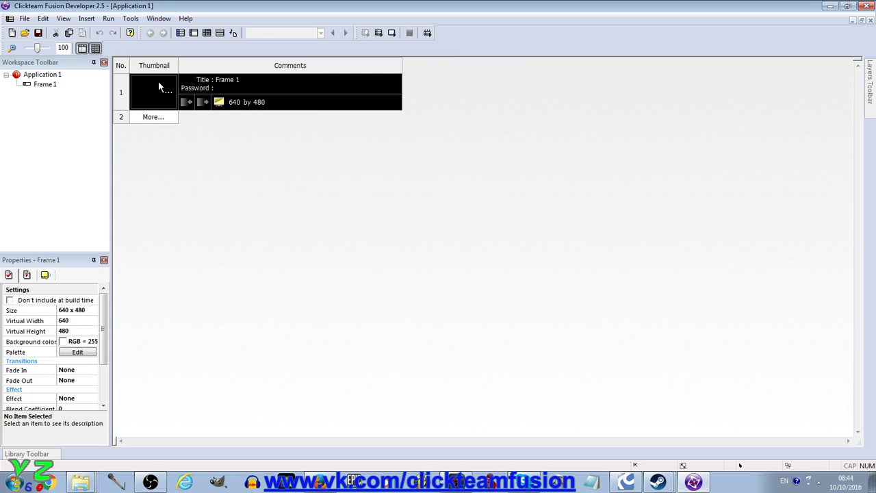
click(210, 125)
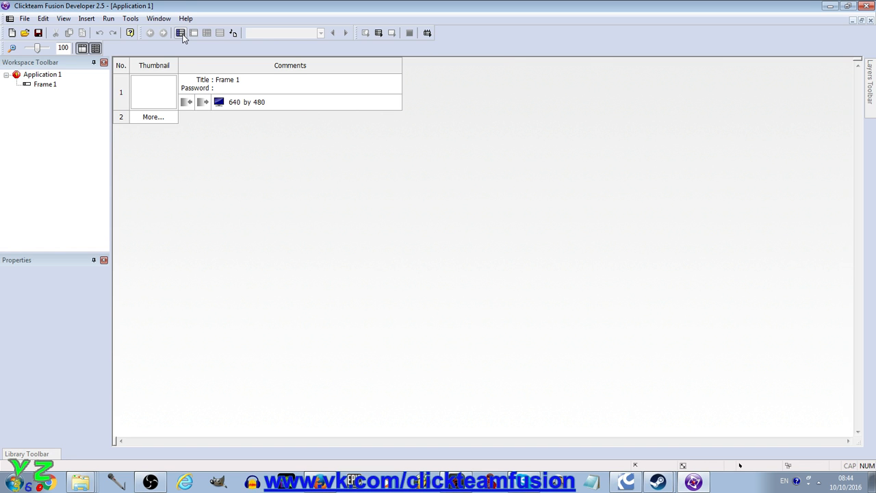
click(124, 119)
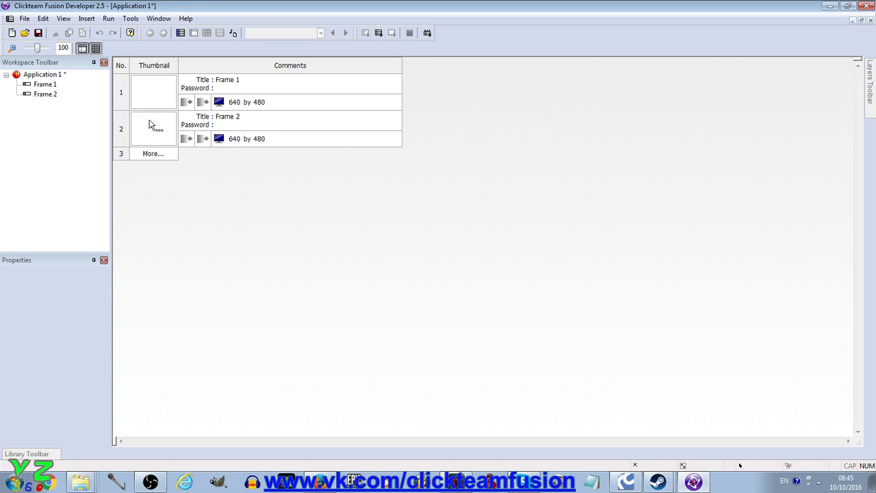
click(150, 129)
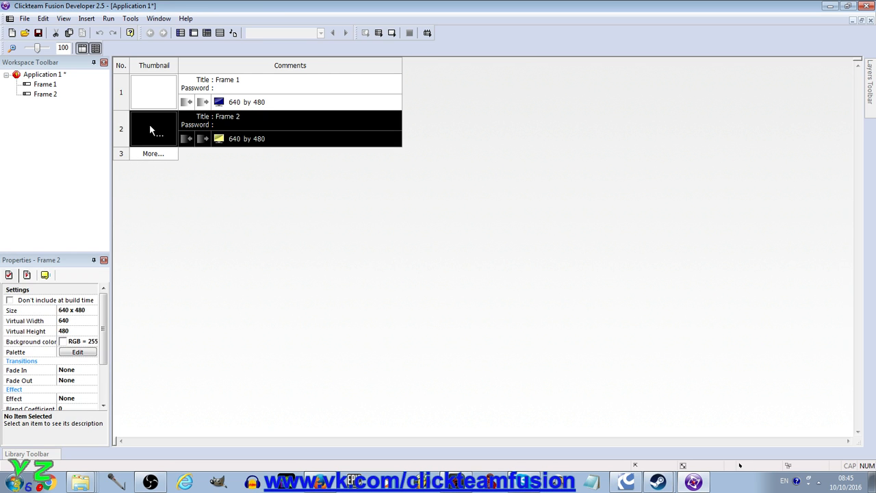
right_click(150, 129)
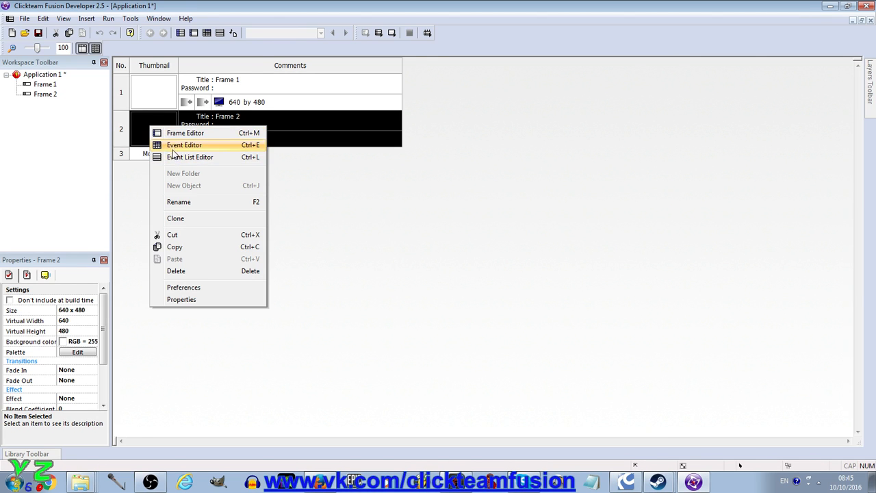
click(179, 145)
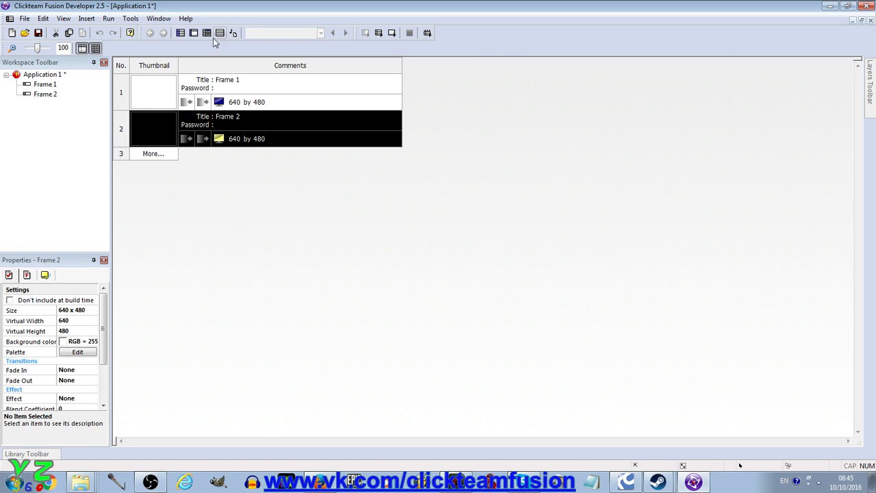
- Open Frame 1 in the Frame Editor and test-run the empty application
click(170, 85)
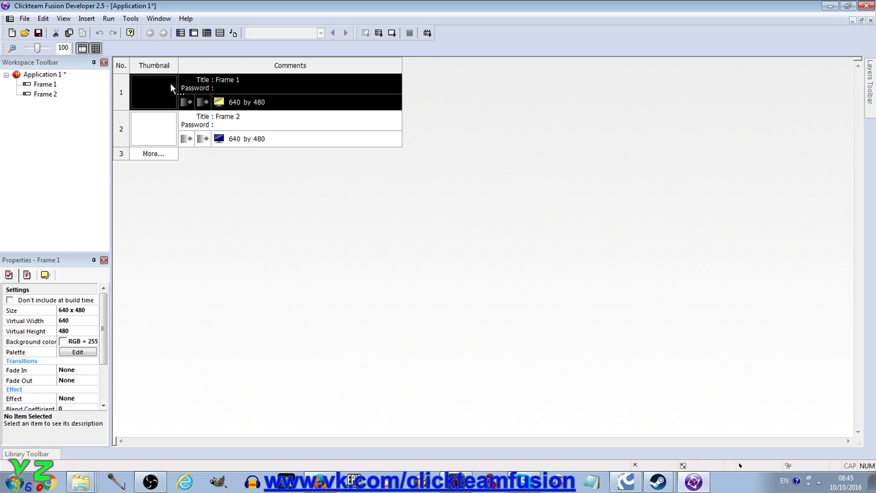
click(195, 33)
double_click(253, 83)
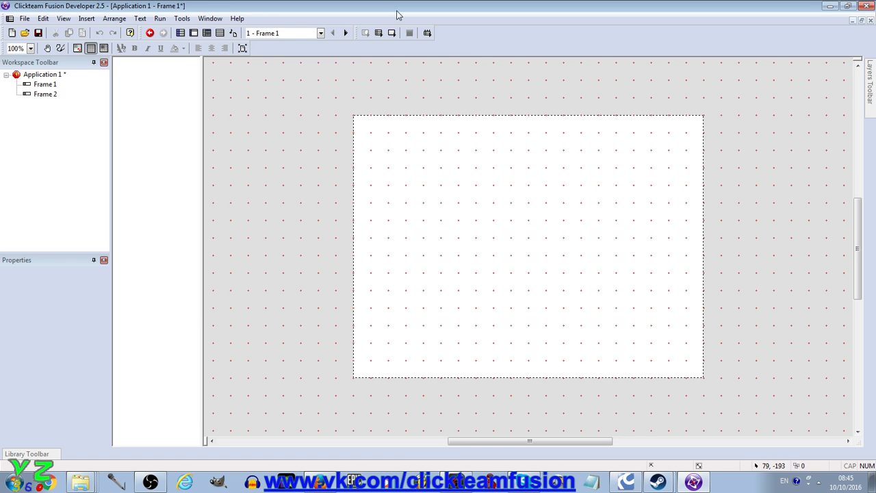
click(383, 33)
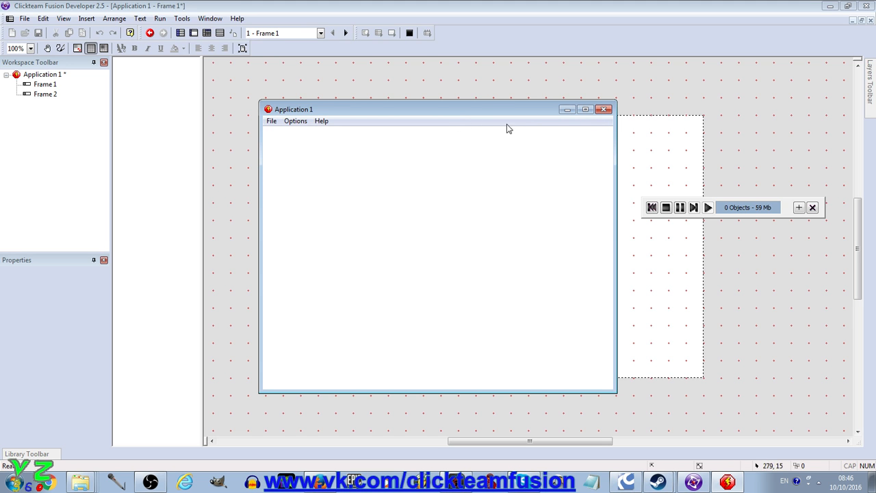
click(604, 109)
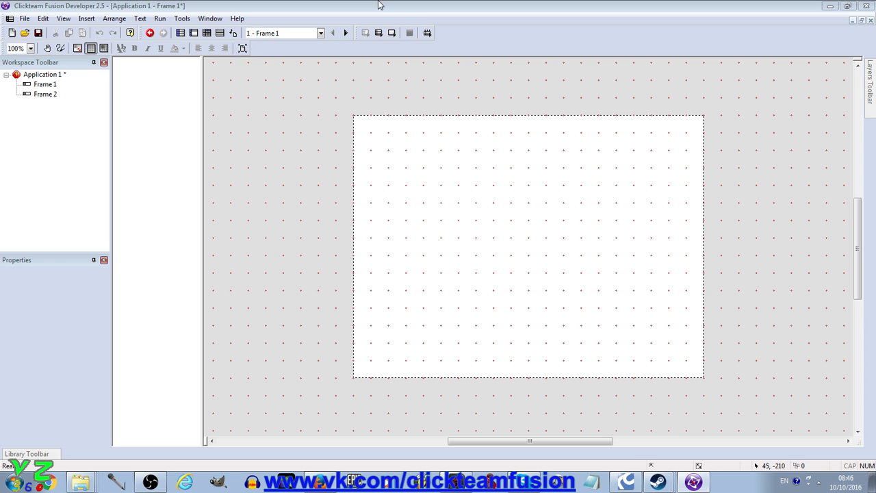
- Insert an Active object in the upper middle of Frame 1, at about 276, 119
double_click(457, 164)
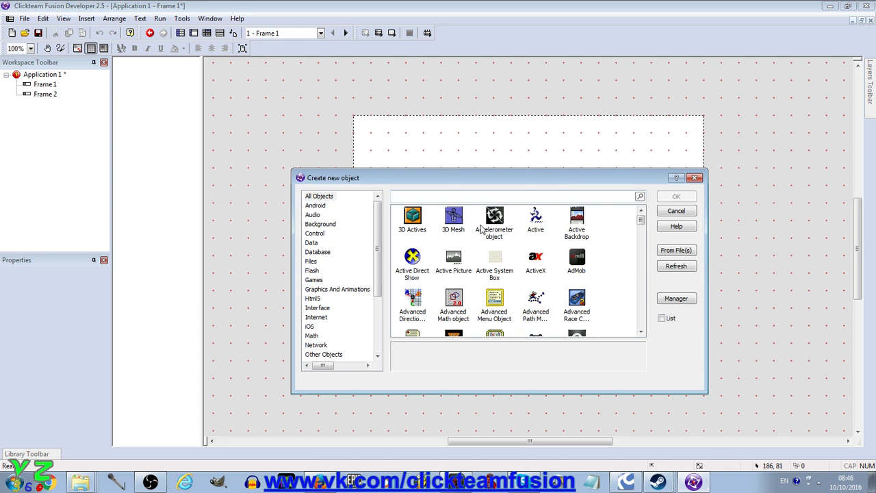
scroll(495, 234, down, 3)
scroll(498, 235, down, 10)
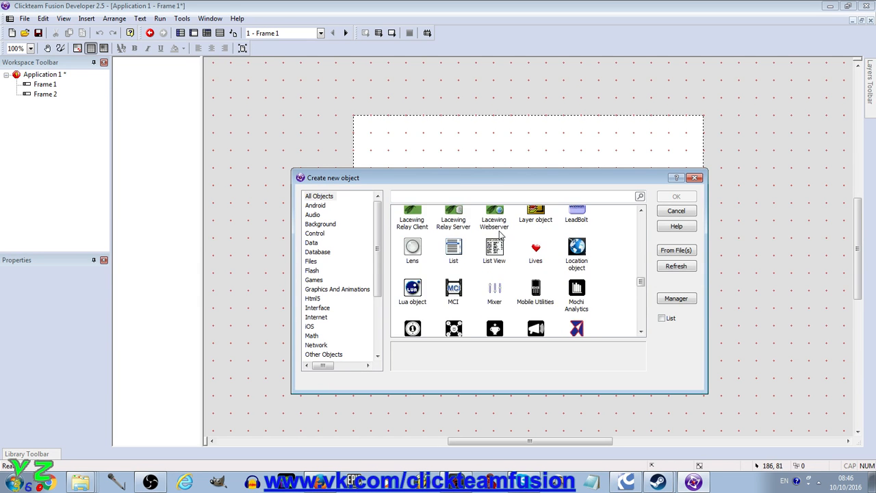
scroll(500, 235, up, 15)
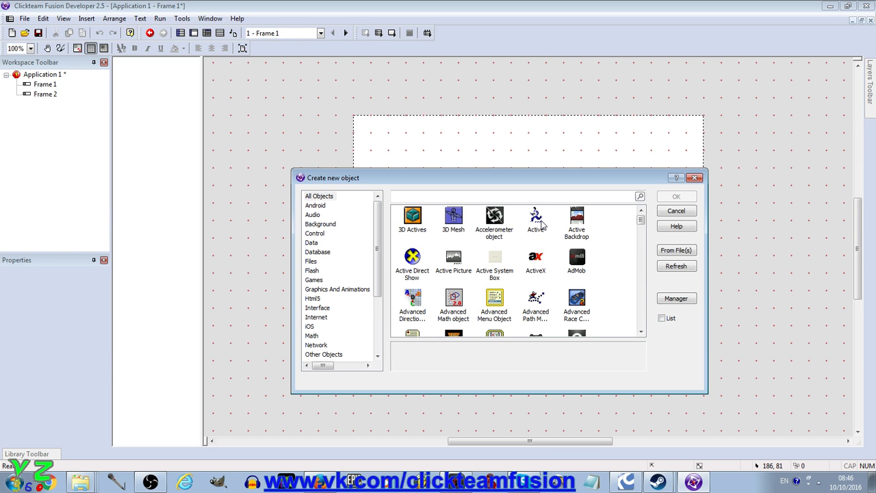
double_click(537, 219)
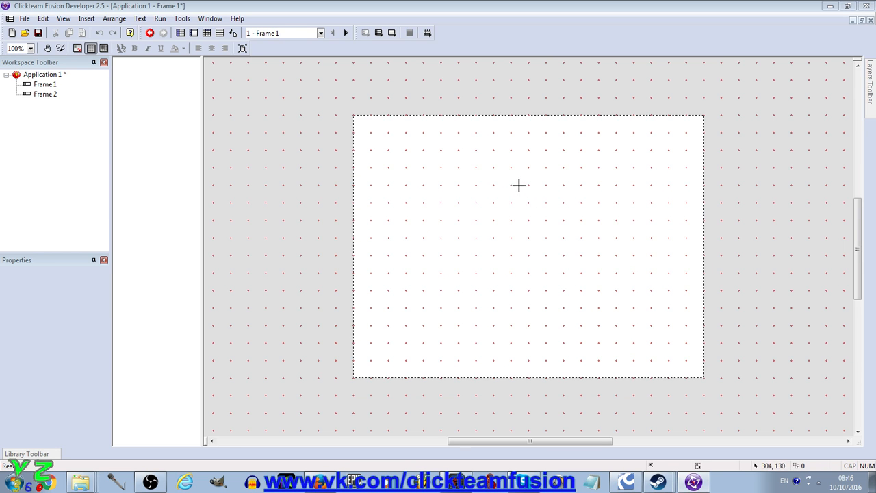
click(513, 181)
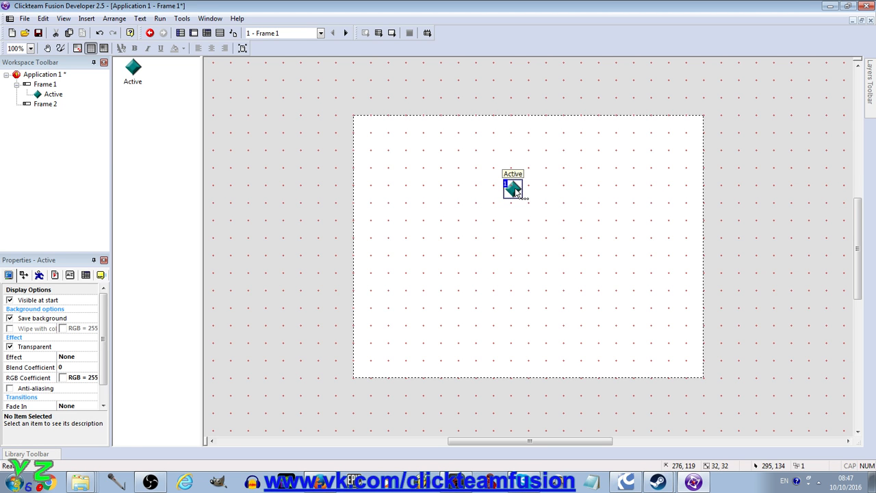
- Duplicate the Active object's image to give its Stopped animation three identical frames
double_click(515, 188)
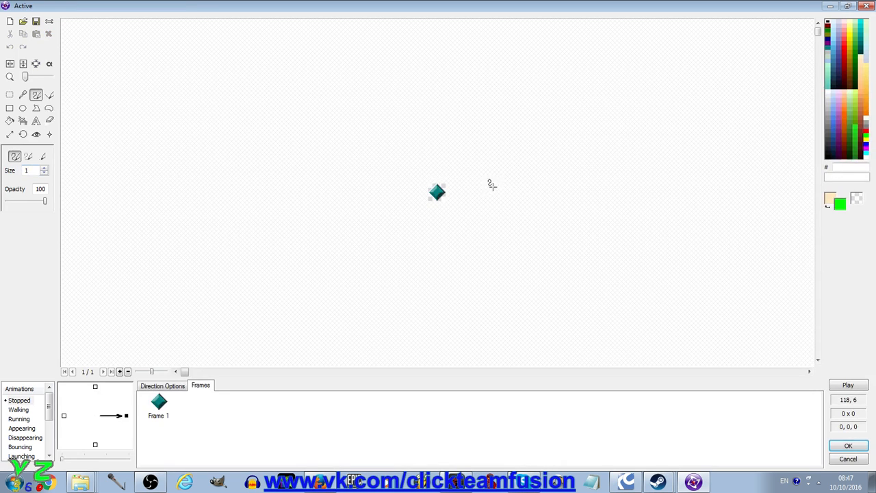
scroll(490, 182, up, 2)
scroll(492, 183, up, 1)
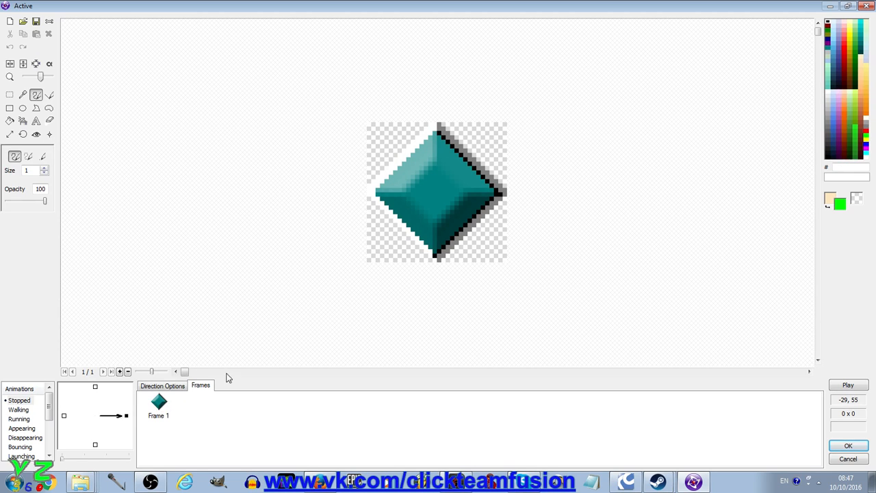
scroll(303, 308, down, 2)
scroll(304, 309, up, 1)
right_click(163, 406)
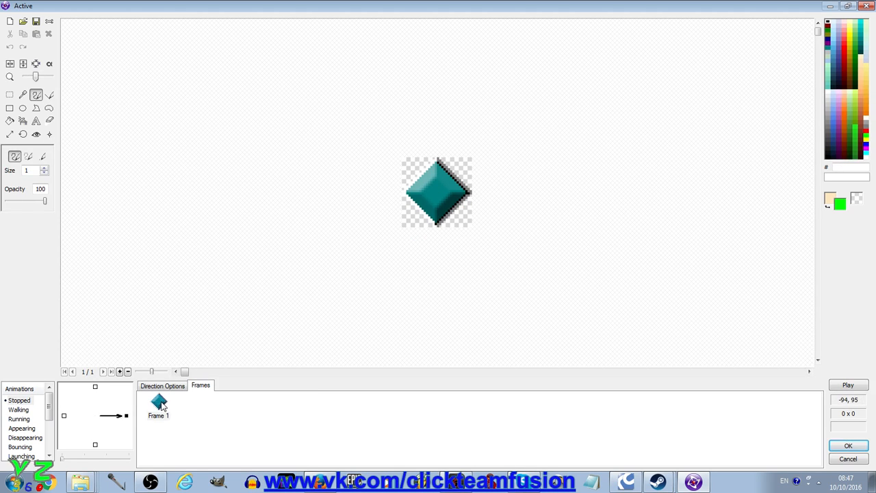
click(188, 370)
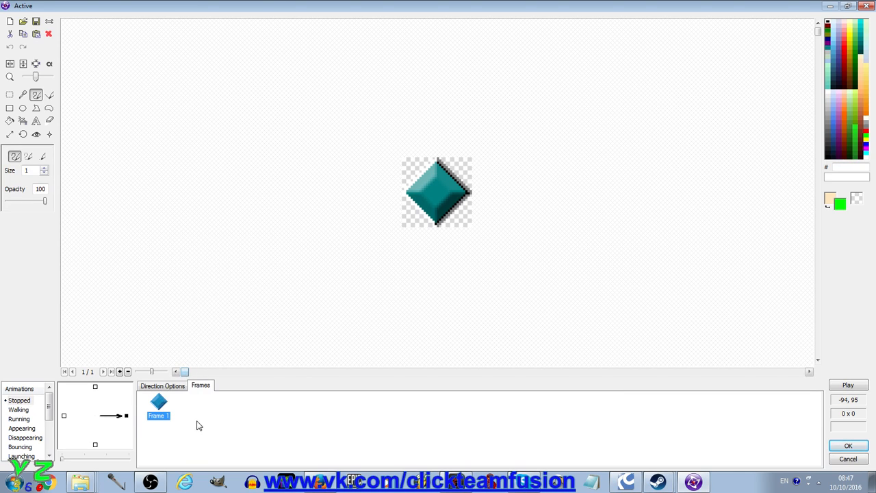
right_click(195, 422)
click(210, 397)
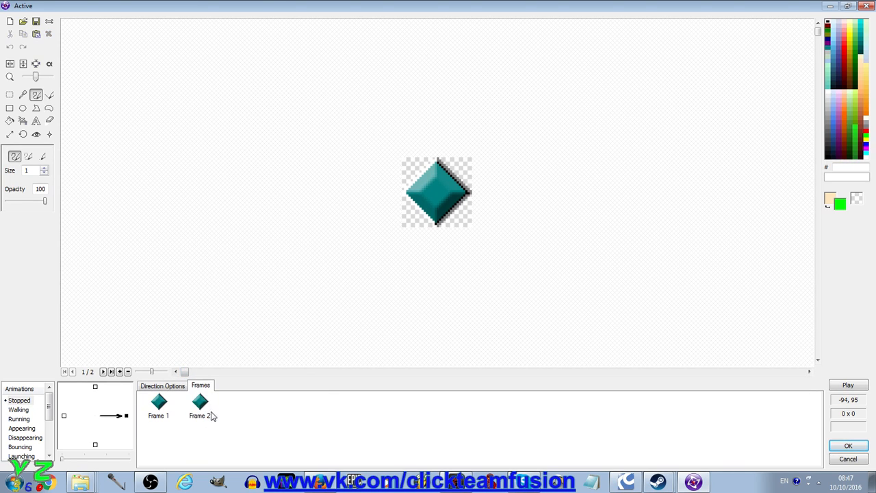
right_click(202, 405)
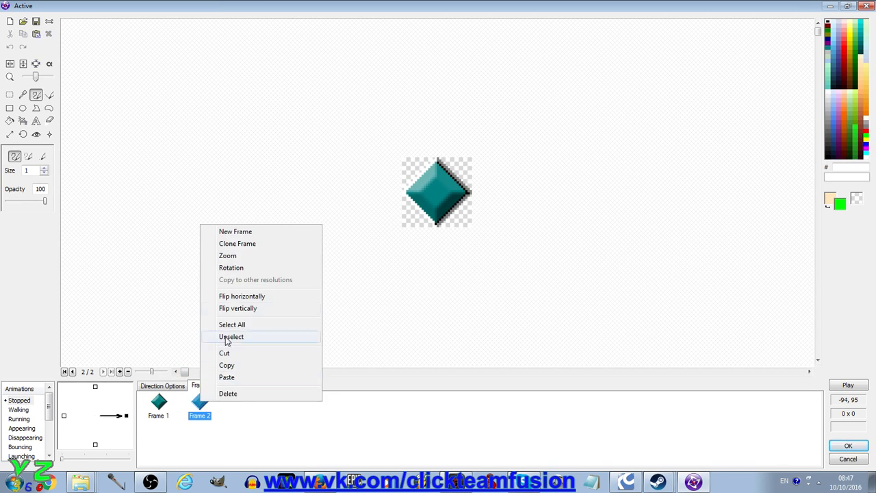
click(259, 245)
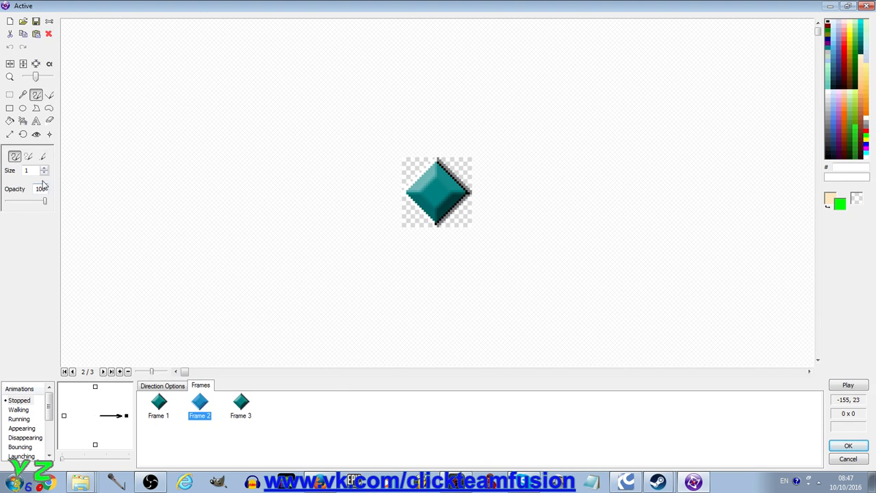
- Draw a green size-1 ellipse outline at the centre of the diamond in each of the three animation frames, larger from frame to frame
click(22, 108)
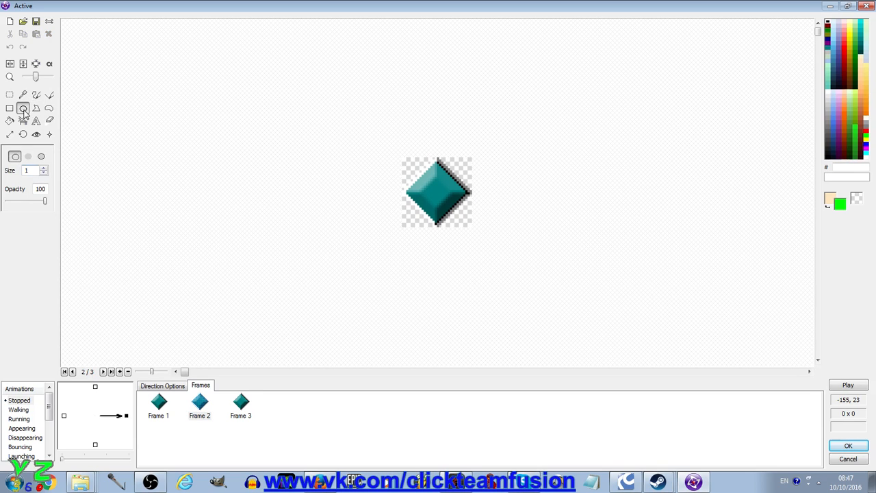
click(161, 404)
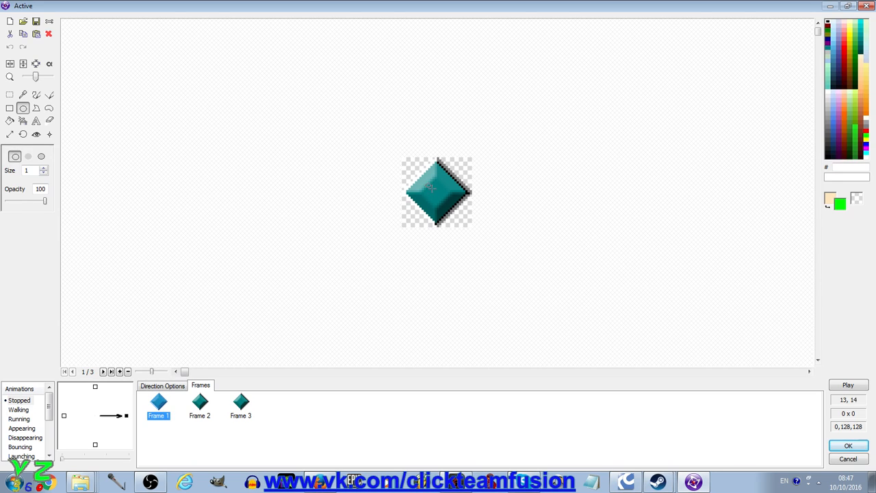
drag(431, 188, 441, 199)
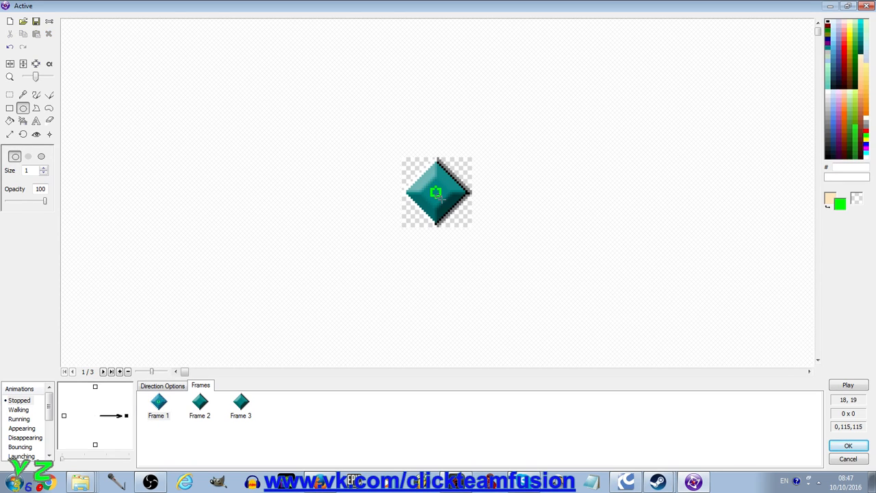
click(201, 405)
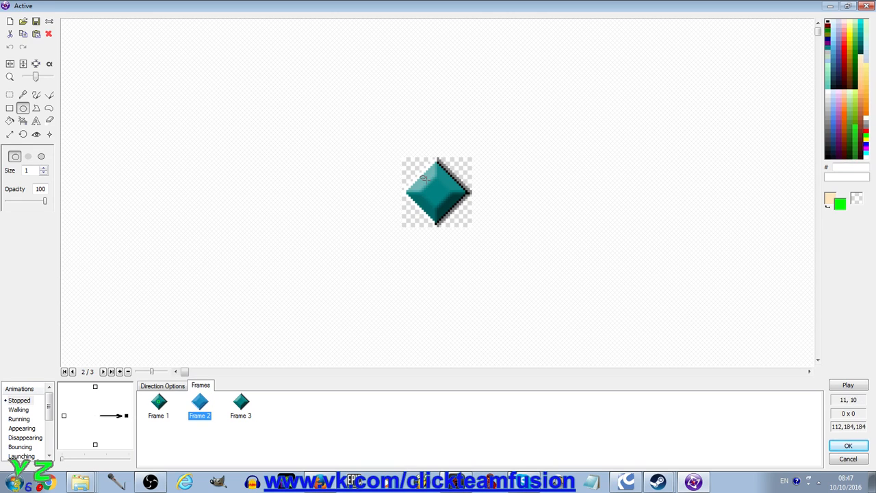
drag(424, 178, 447, 205)
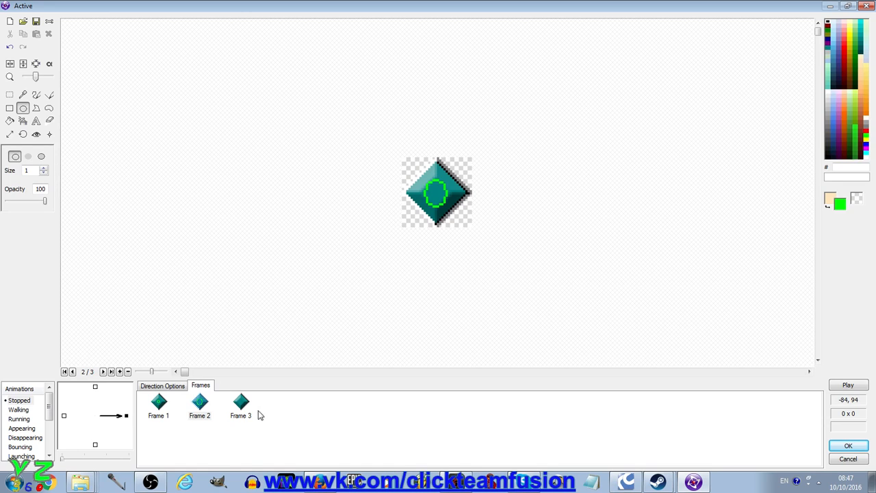
click(244, 405)
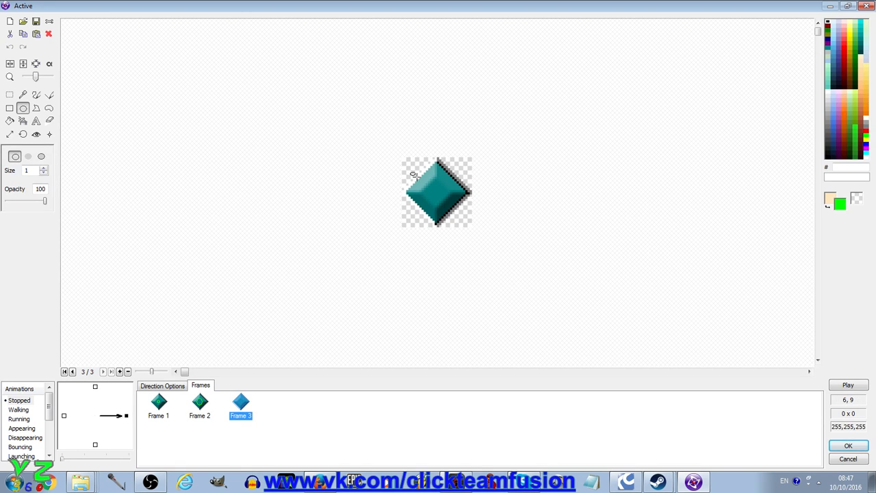
drag(419, 176, 451, 208)
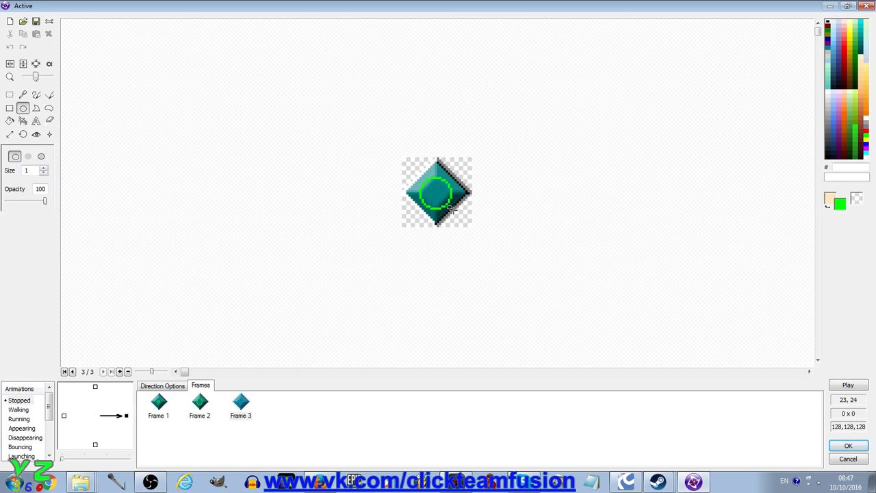
- Preview the Stopped animation and set its direction to loop
click(848, 386)
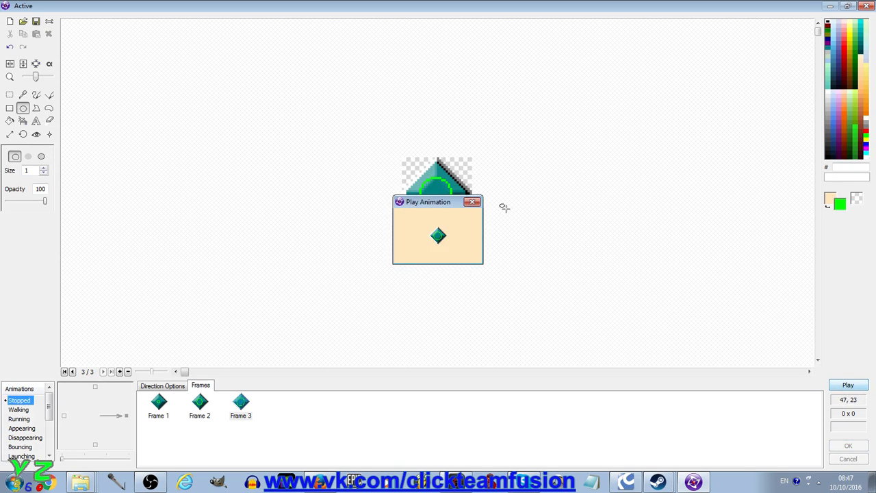
click(473, 203)
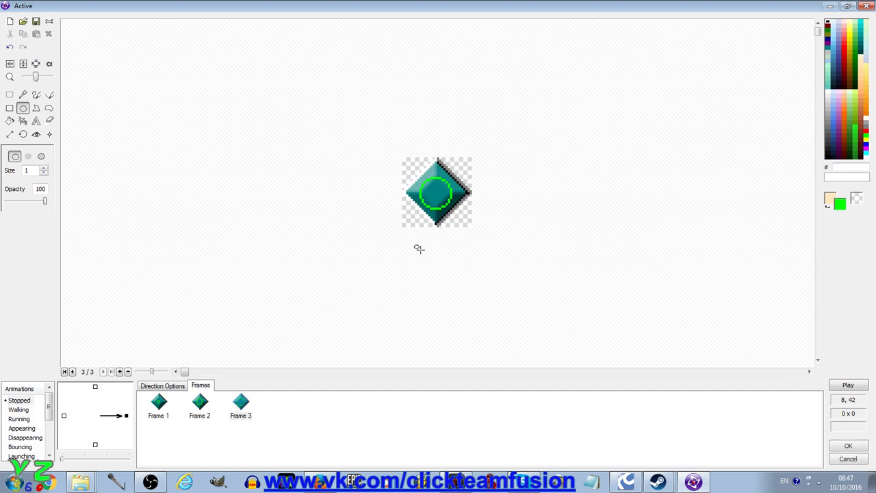
click(163, 386)
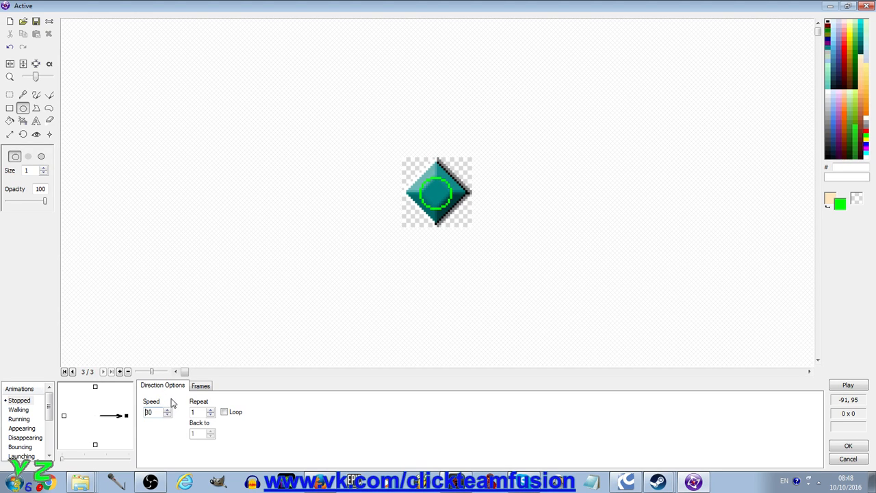
click(226, 413)
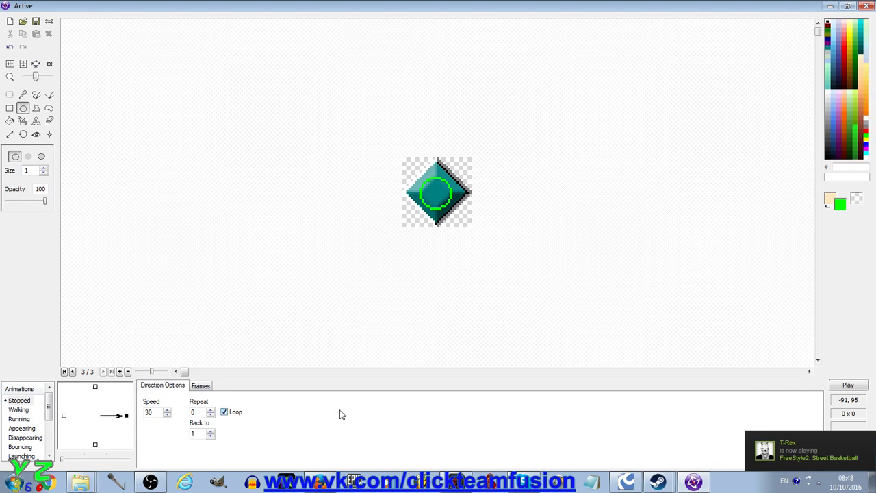
- Preview the looping Stopped animation and apply the Active object's animation edits
click(847, 386)
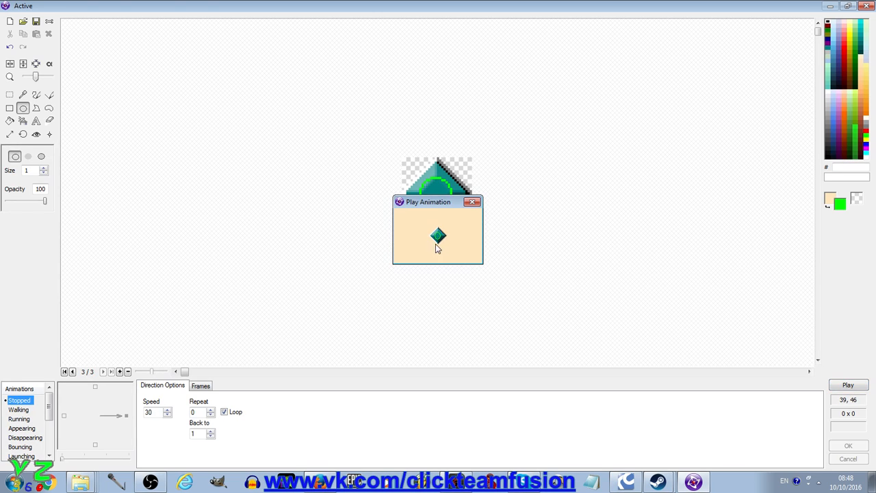
click(473, 201)
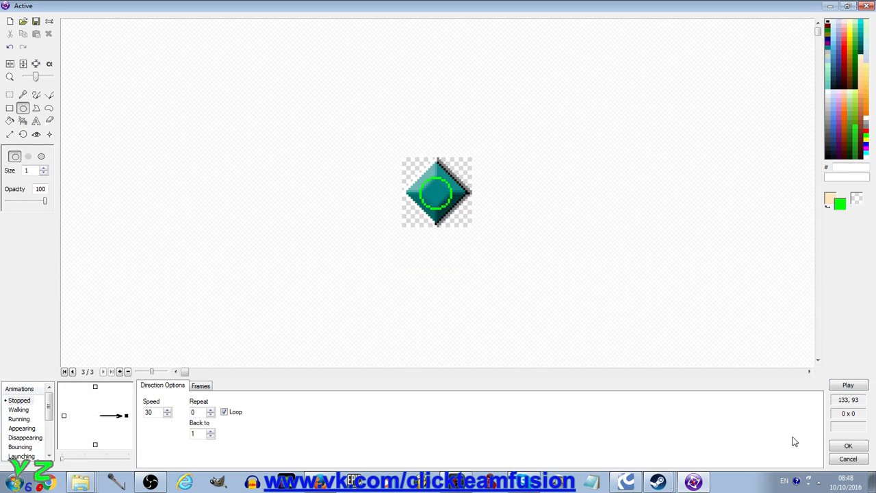
click(847, 446)
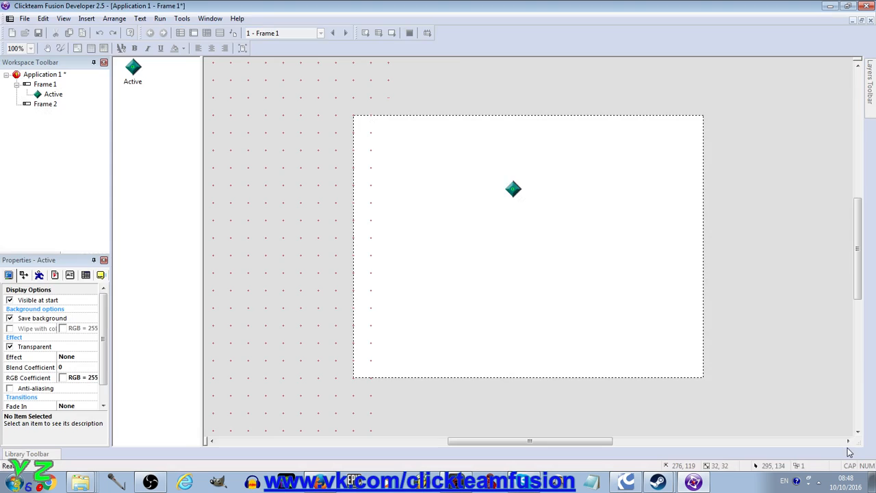
- Test-run the project to check the Active object's looping animation, and close the test window
click(512, 273)
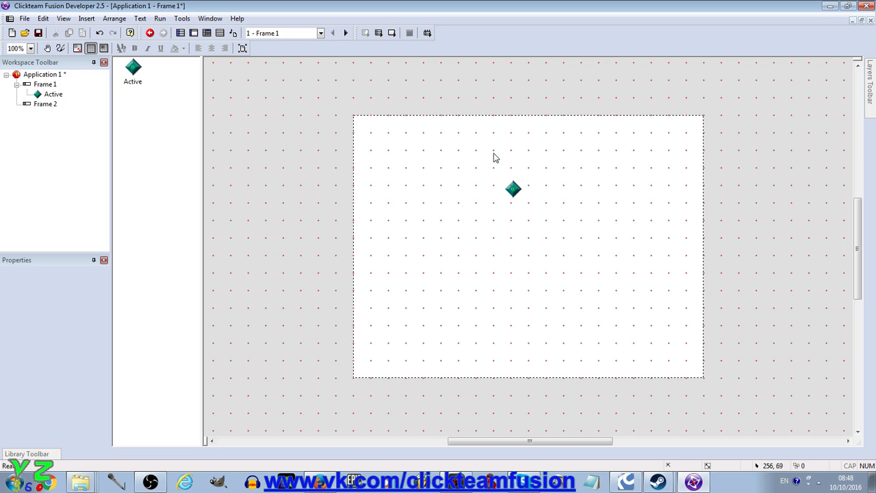
click(379, 33)
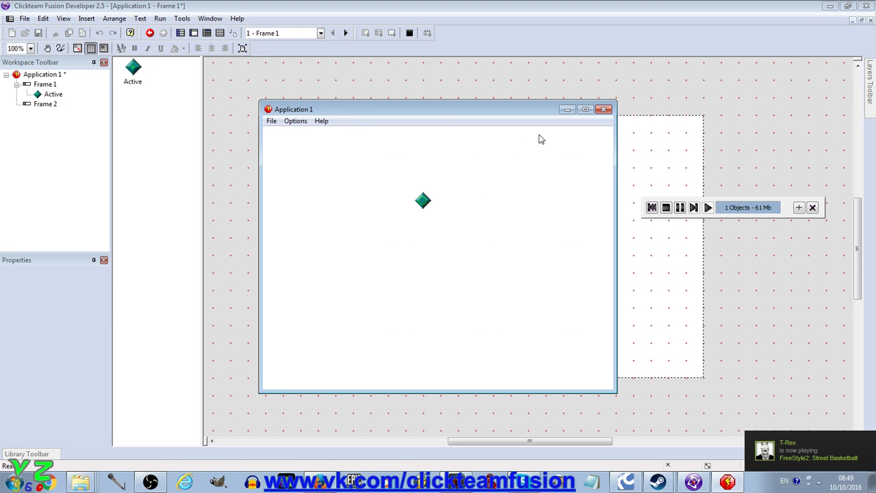
click(602, 109)
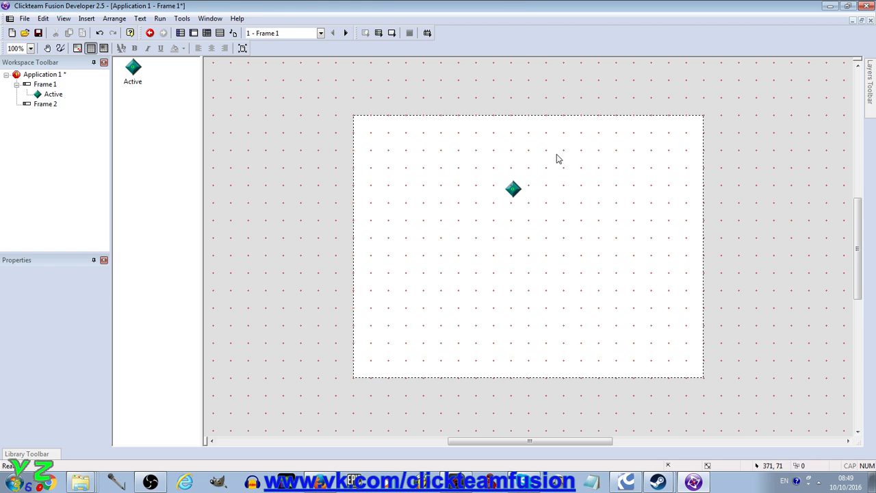
- In Frame 1's event editor, add a keyboard condition "Upon pressing a key" for the Z key
click(205, 35)
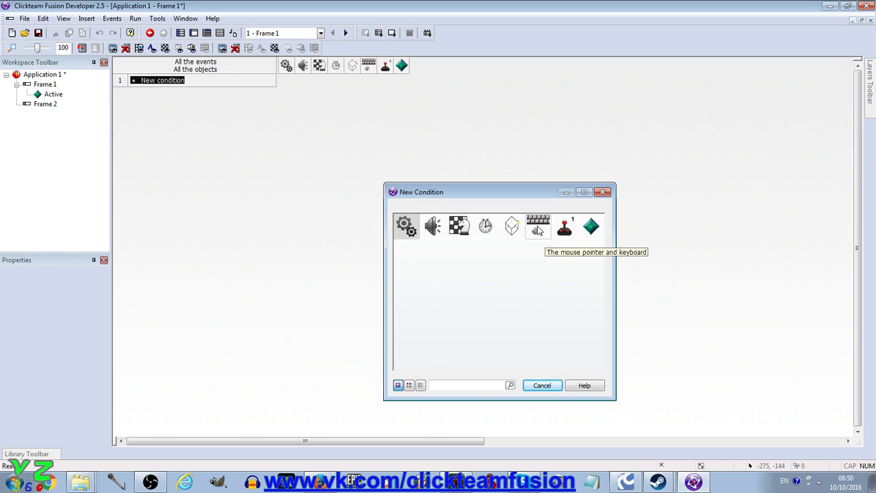
click(538, 231)
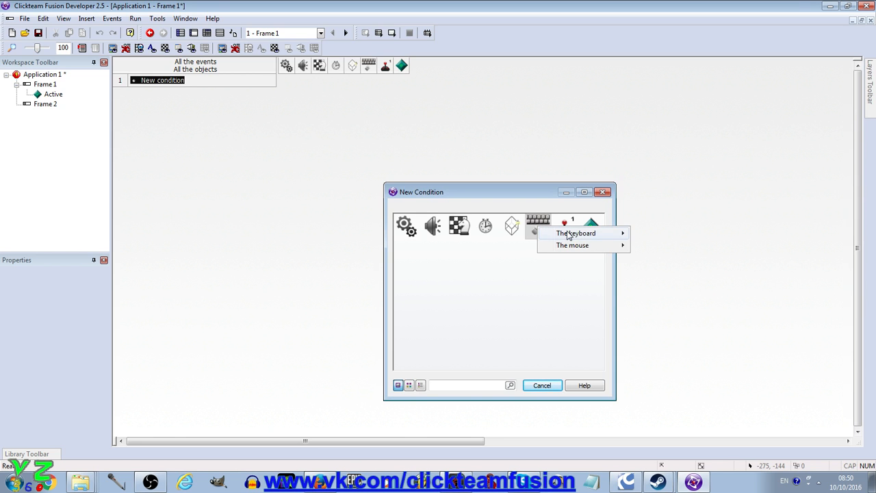
mouse_move(567, 236)
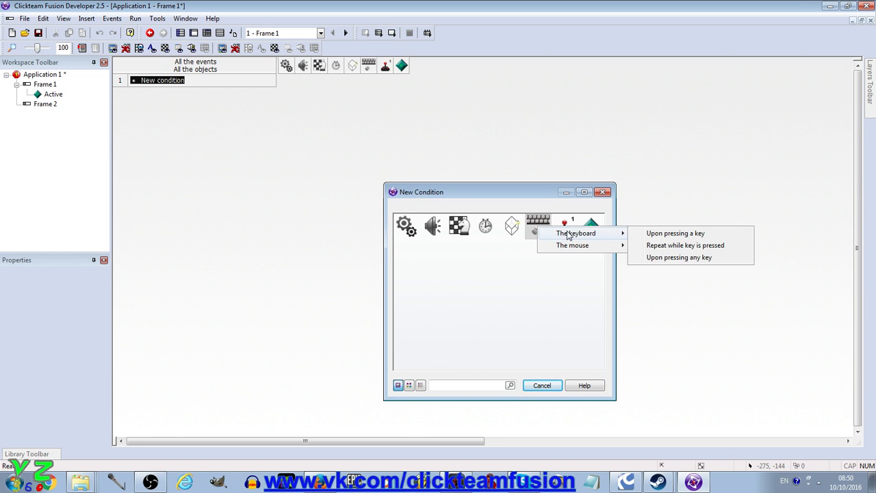
click(644, 235)
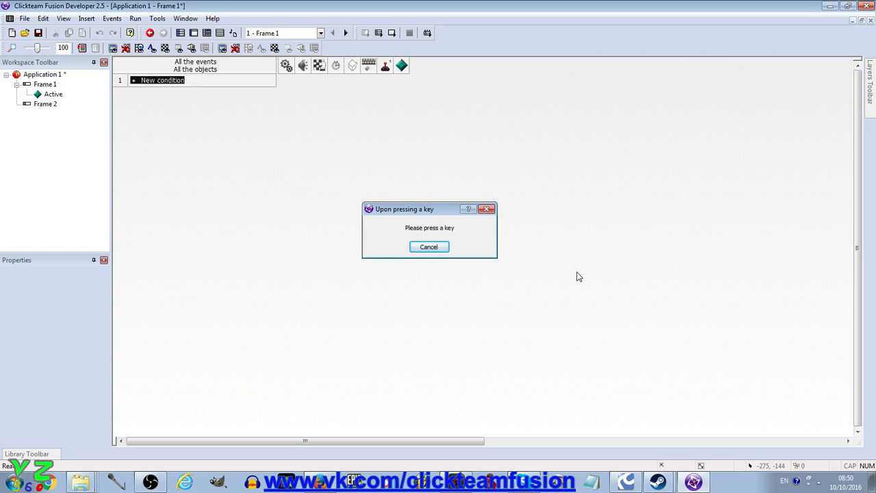
key(z)
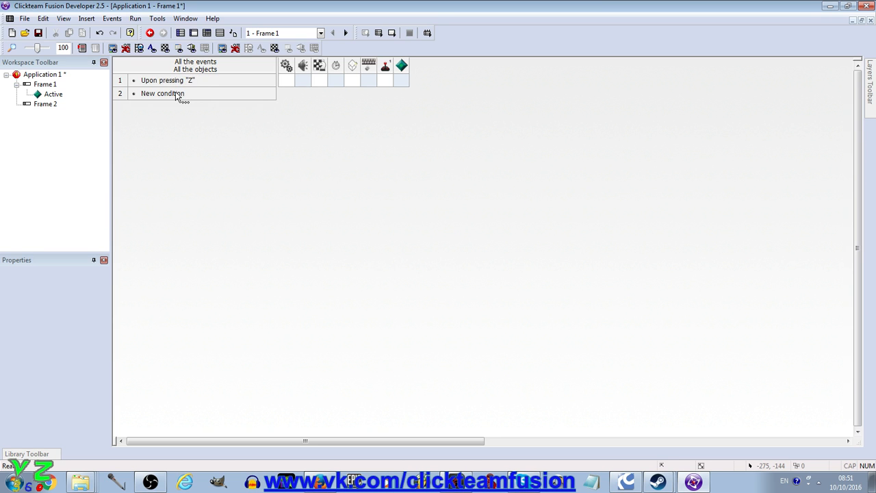
- Add a second keyboard condition "Upon pressing a key" for the X key
click(162, 99)
click(541, 230)
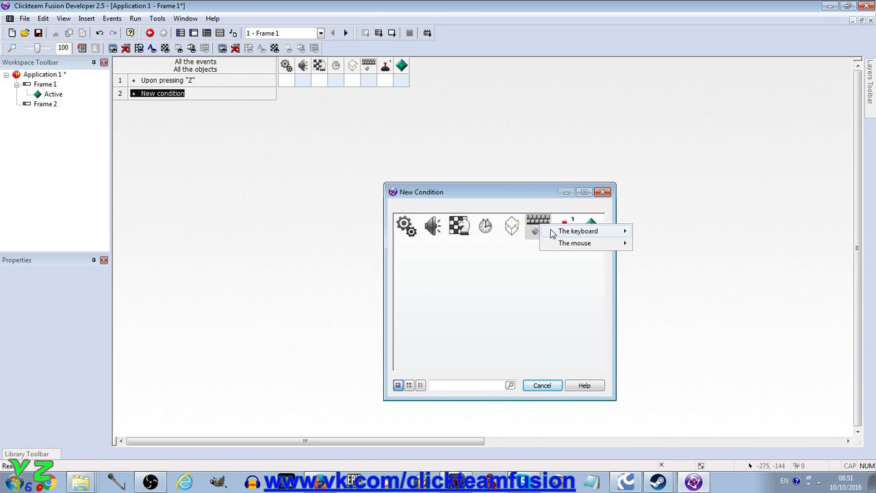
mouse_move(556, 233)
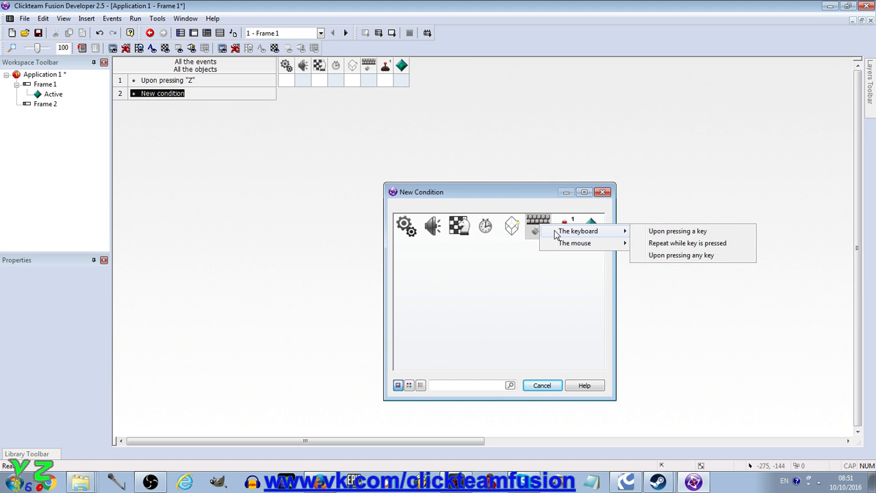
click(641, 234)
key(x)
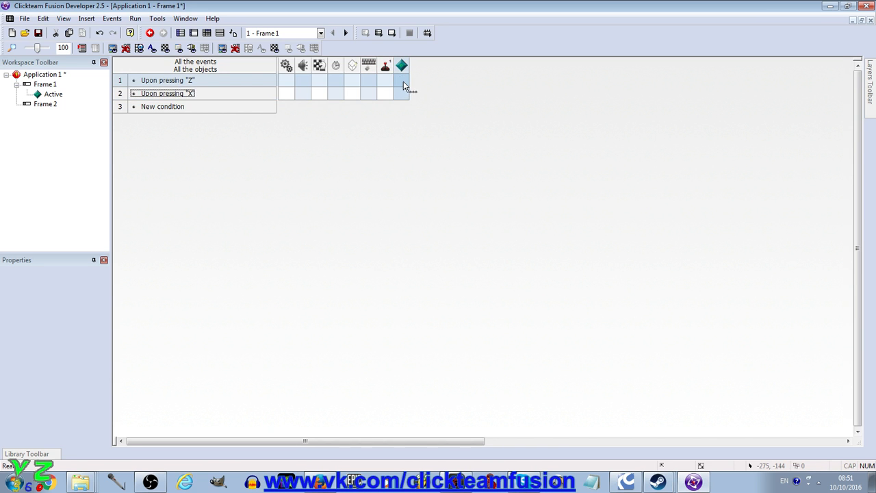
- Give the "Upon pressing Z" event the Make Object Invisible action for the Active object
drag(212, 81, 408, 87)
click(400, 80)
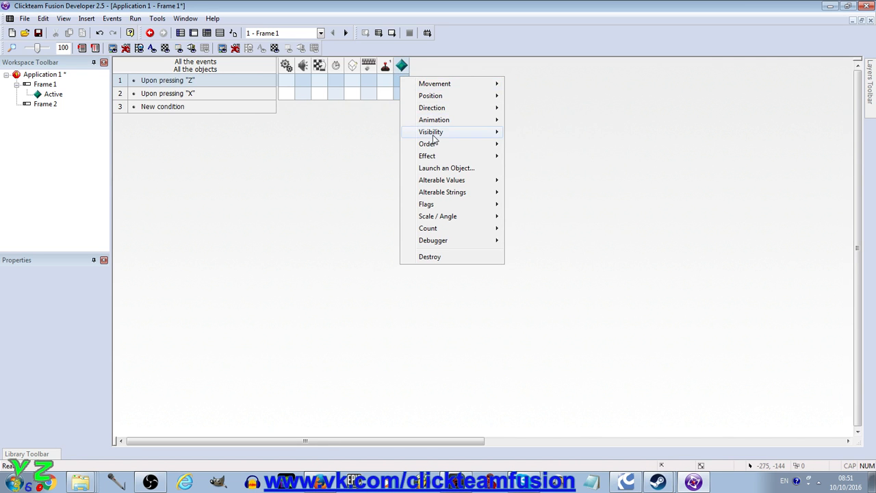
mouse_move(432, 134)
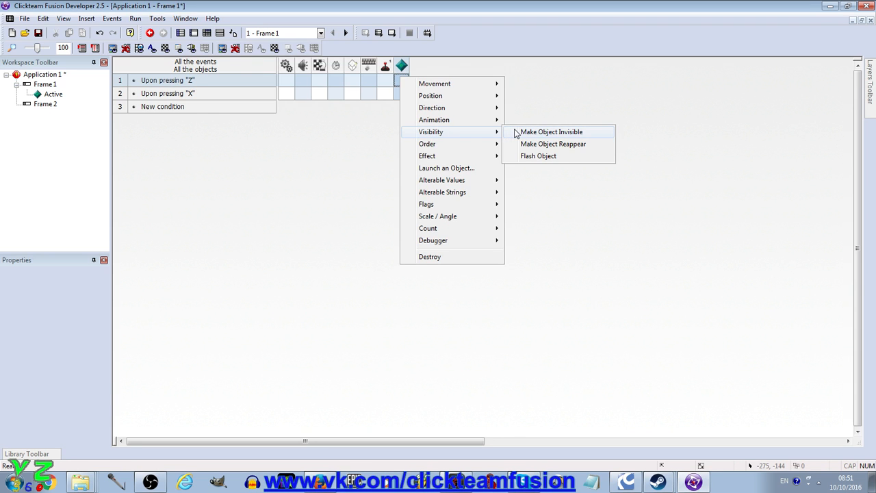
click(516, 132)
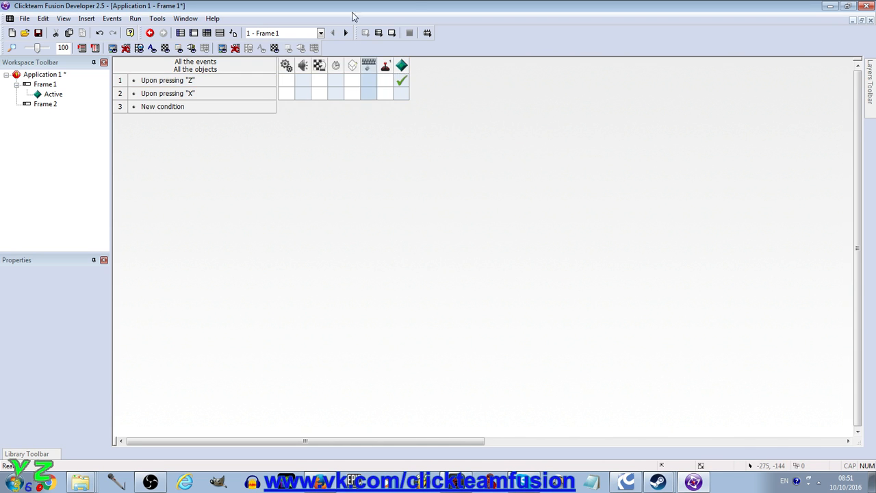
- Test-run the project, try the Z key event on the Active object, and close the test window
click(384, 33)
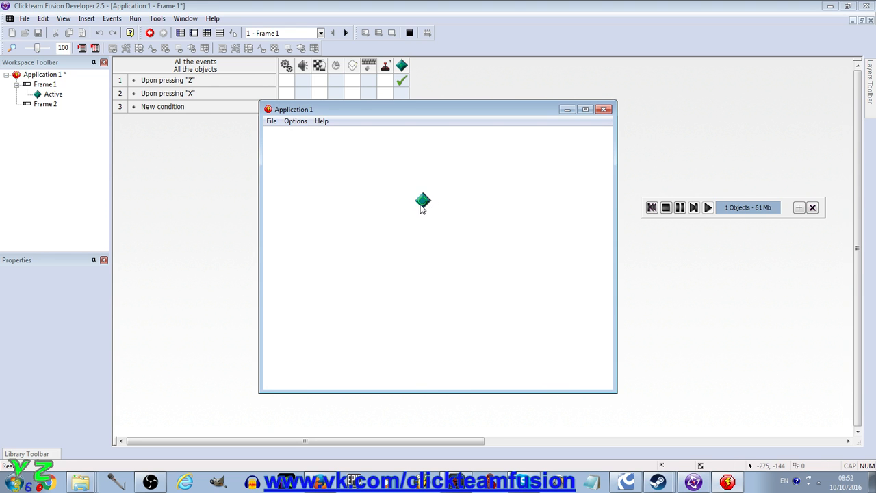
key(z)
click(603, 109)
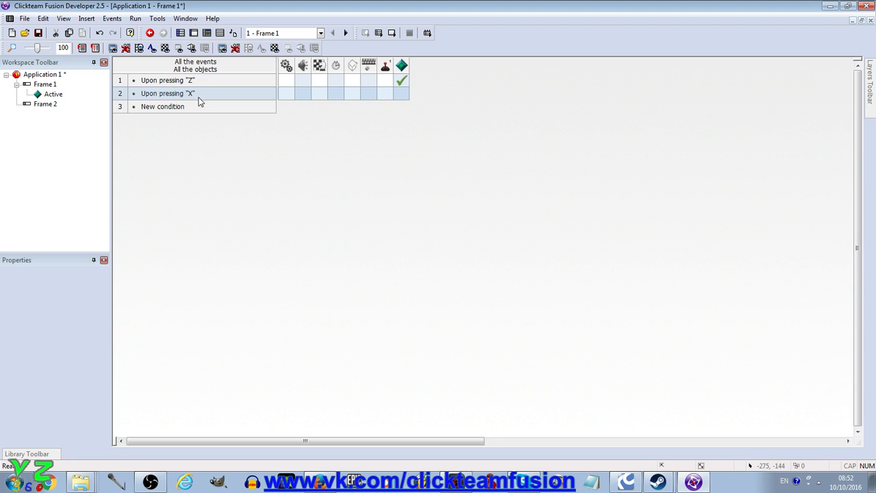
- Give the "Upon pressing X" event the Make Object Reappear action for the Active object
right_click(403, 96)
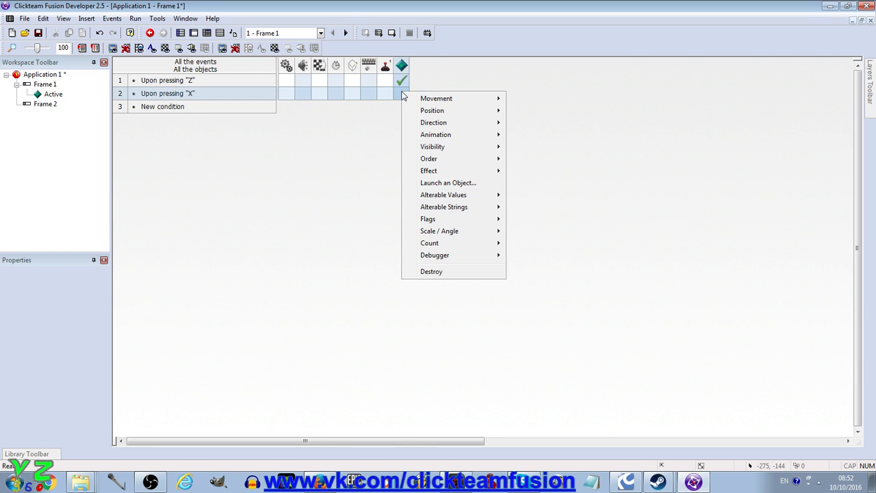
mouse_move(430, 122)
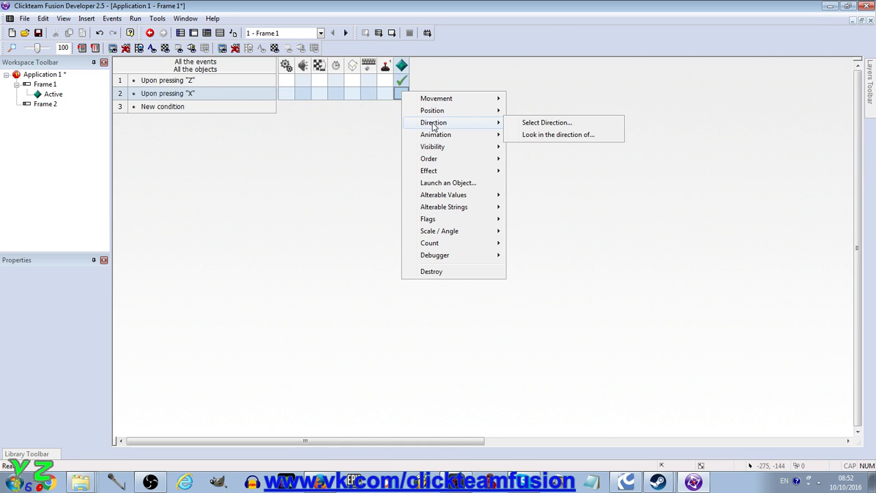
mouse_move(479, 147)
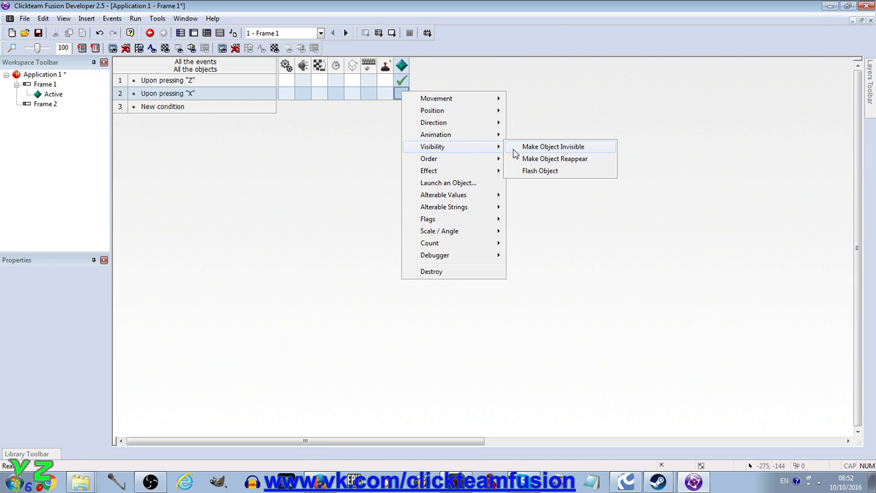
click(554, 159)
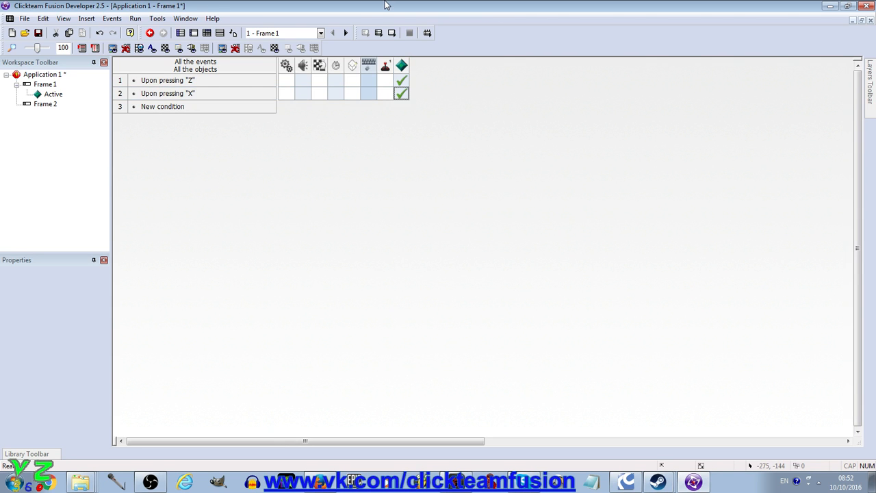
- Test-run the project with both visibility events in place, try the Z key, and close the test window
click(382, 33)
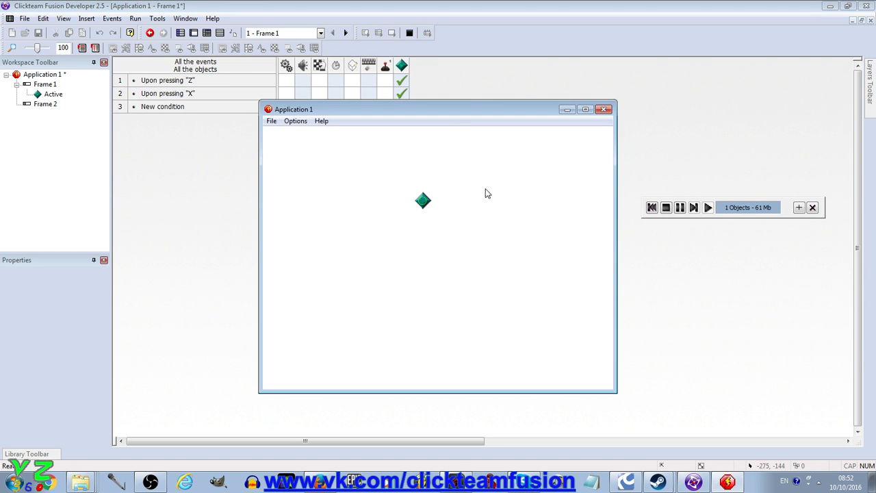
key(z)
click(604, 110)
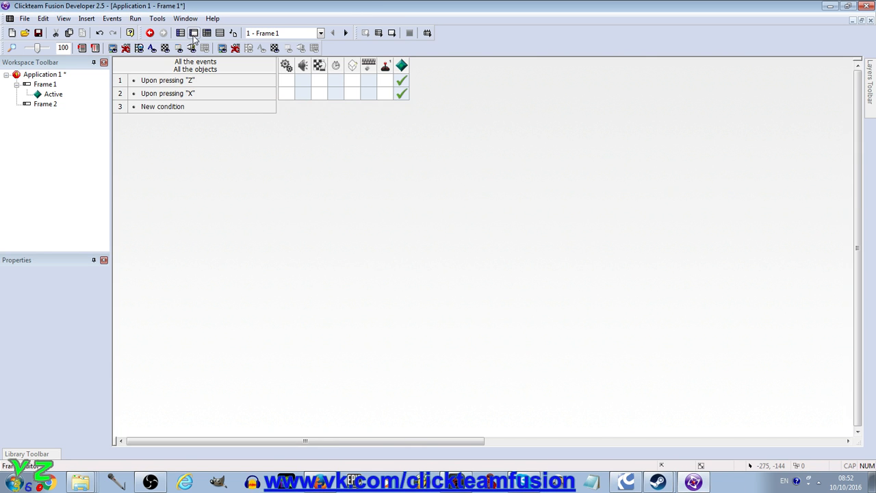
- Return to Frame 1's frame editor and move the Active object outside the frame area, to about -151, 223
click(194, 32)
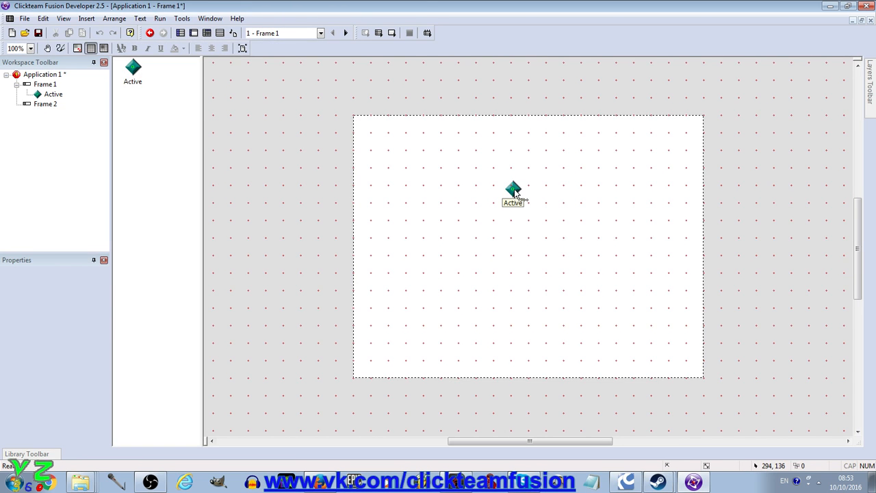
drag(514, 193, 575, 197)
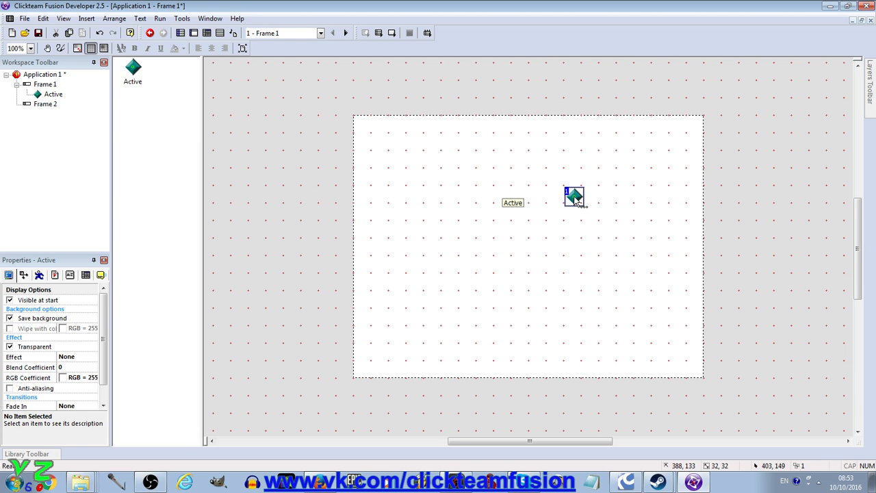
drag(577, 198, 489, 282)
drag(478, 284, 279, 250)
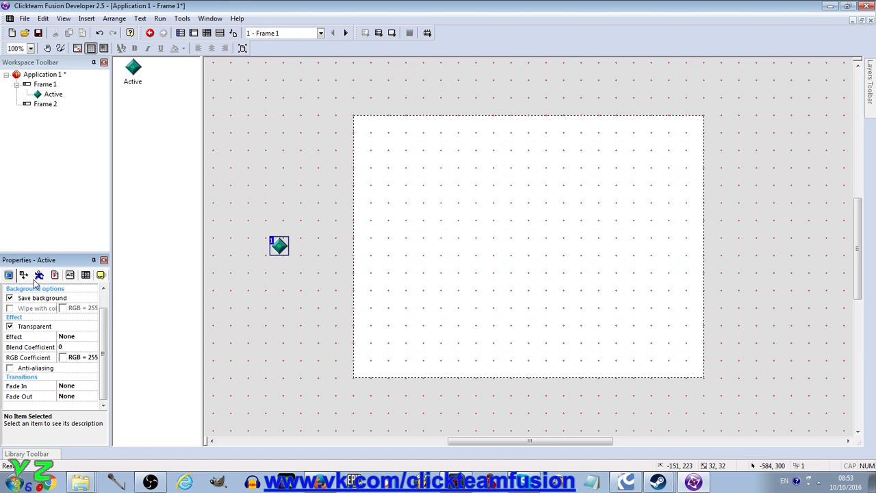
- Review the Active object's position, movement and runtime properties, and move it back inside the frame at about 252, 184
click(24, 275)
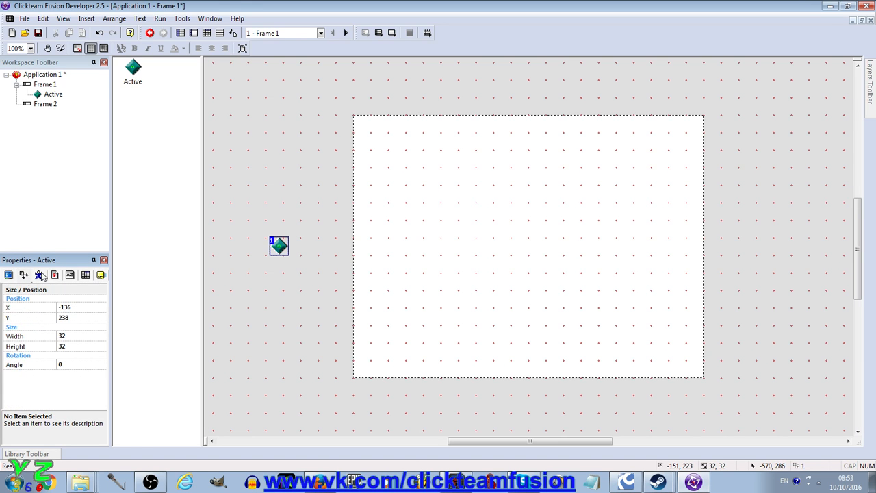
click(39, 275)
click(55, 275)
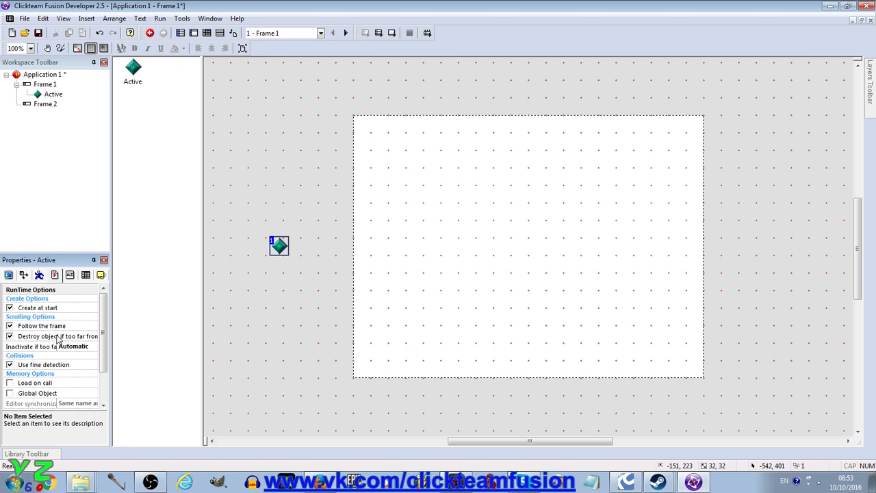
drag(283, 248, 501, 228)
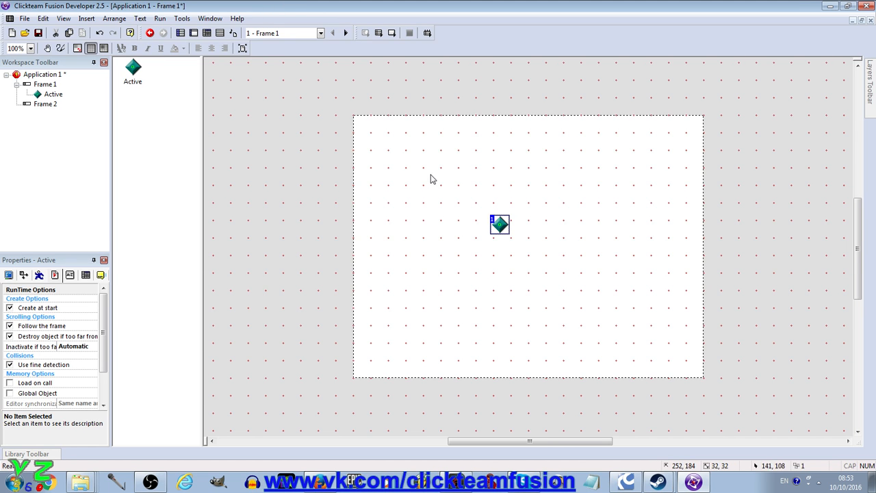
- Hide the frame editor's grid and show it again, and reselect the Active object
click(91, 48)
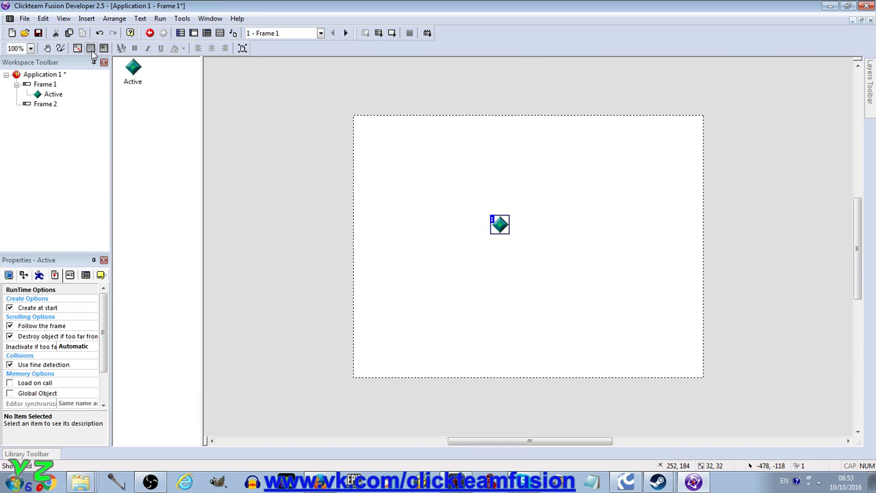
click(91, 48)
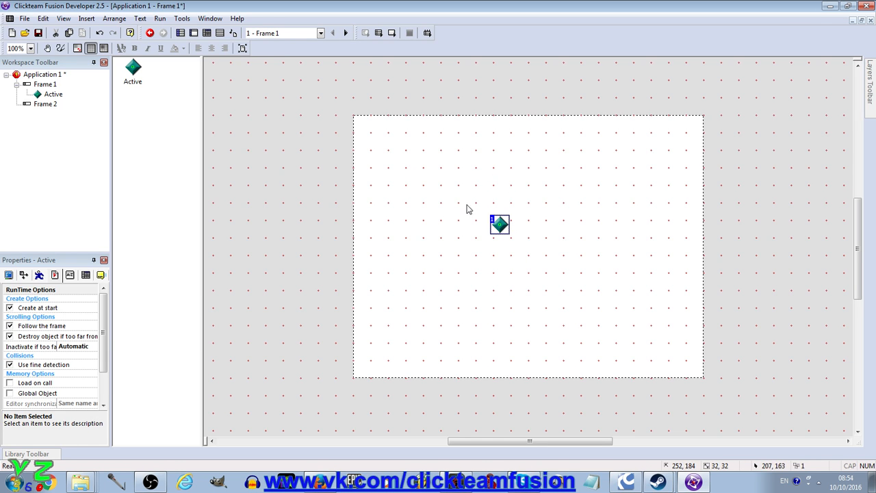
click(441, 178)
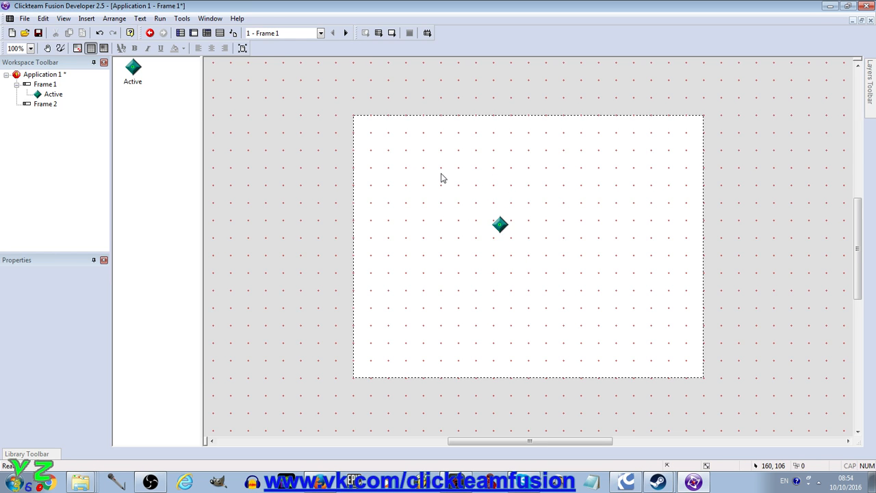
click(499, 224)
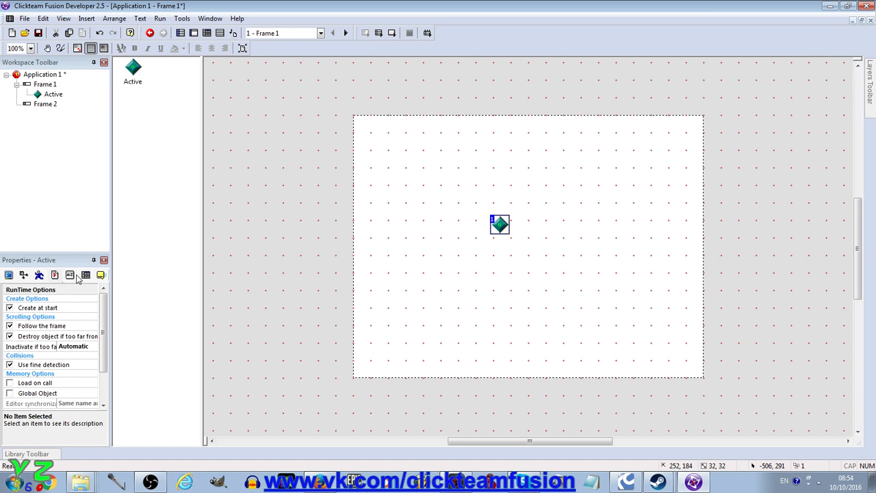
- Show the Active object's size and position properties and move it to the frame's origin at X 0, Y 0
click(24, 275)
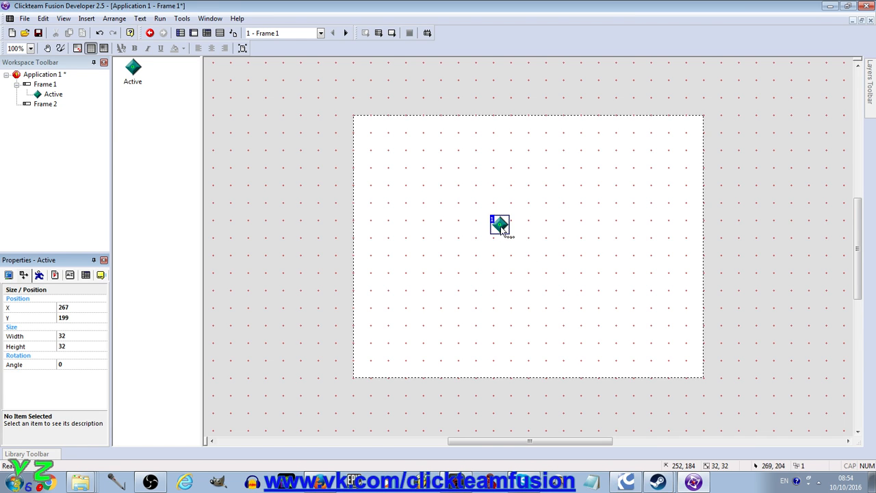
drag(501, 229, 422, 205)
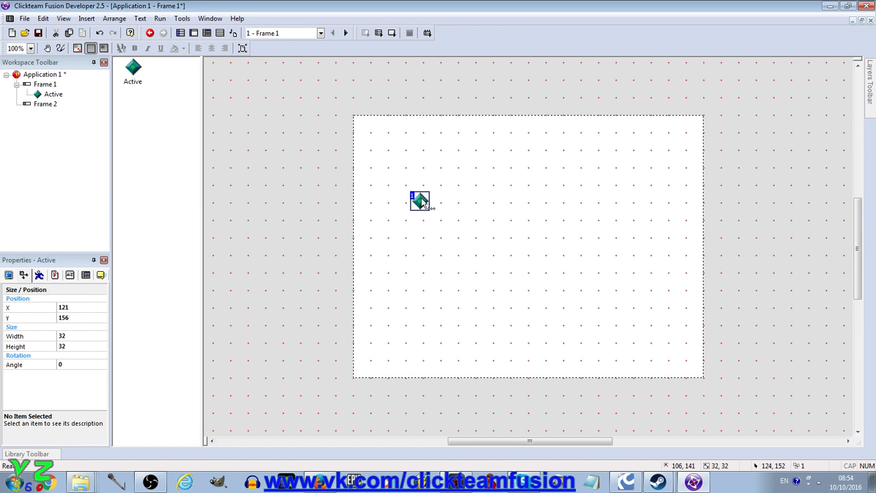
drag(421, 202, 362, 129)
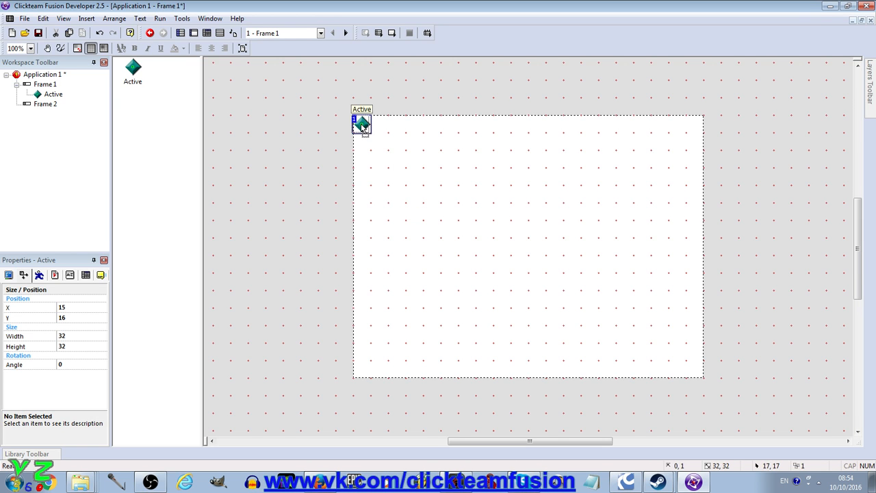
drag(365, 127, 360, 118)
middle_drag(385, 180, 392, 189)
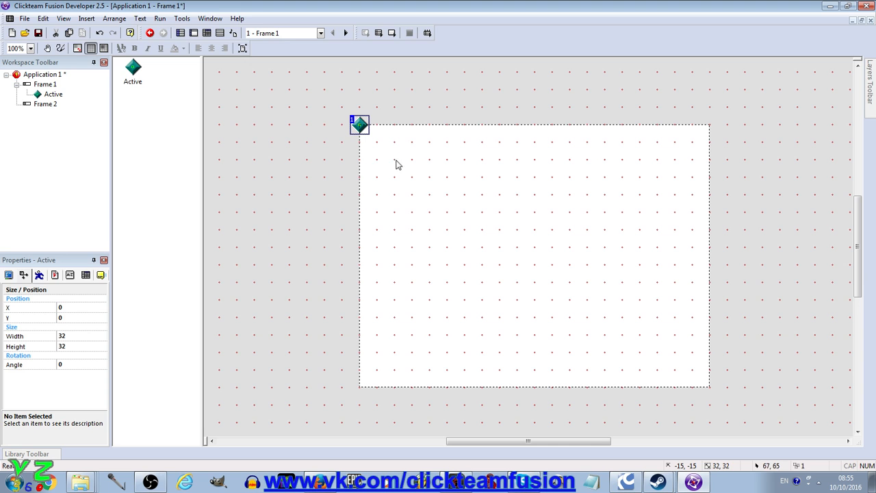
- Nudge the Active object straight down along the frame's left edge in small increments, and deselect it
key(Down)
key(Down)
key(Down)
key(Down)
key(Down)
key(Down)
key(Down)
key(Down)
key(Down)
key(Down)
key(Down)
key(Down)
key(Down)
key(Down)
key(Down)
key(Down)
key(Down)
key(Down)
key(Down)
key(Down)
key(Down)
key(Down)
key(Down)
key(Down)
key(Down)
key(Down)
key(Down)
key(Down)
key(Down)
key(Down)
key(Down)
key(Down)
key(Down)
key(Down)
key(Down)
key(Down)
key(Down)
key(Down)
key(Down)
key(Down)
key(Down)
key(Down)
key(Down)
key(Down)
key(Down)
key(Down)
key(Down)
key(Down)
key(Down)
key(Down)
key(Down)
key(Down)
key(Down)
key(Down)
key(Down)
click(392, 200)
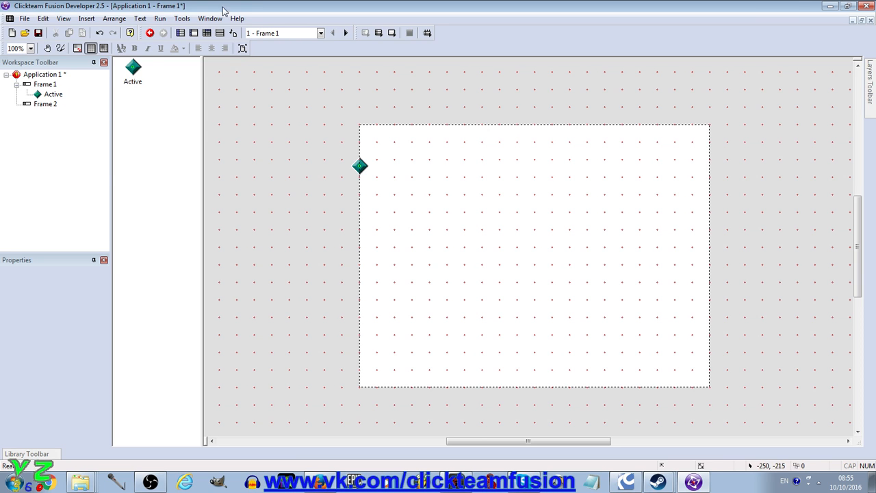
- Look at the storyboard, reopen Frame 1 from it, and open the frame's event editor
click(181, 33)
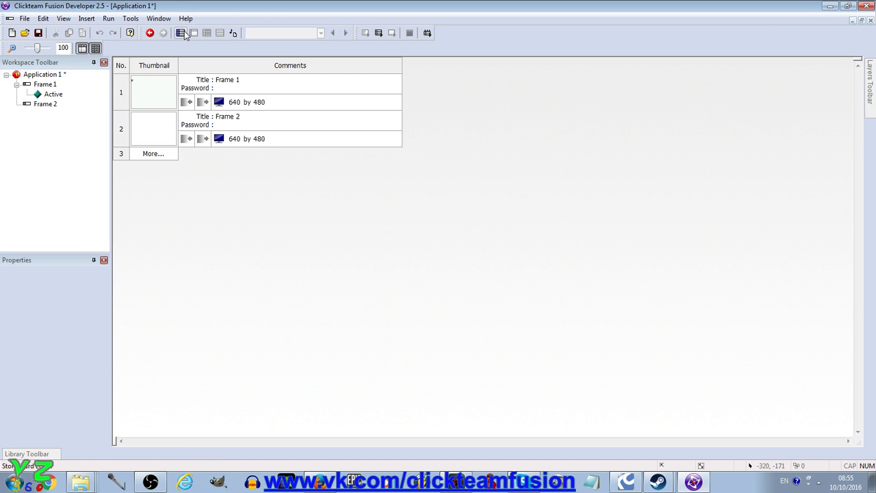
double_click(165, 89)
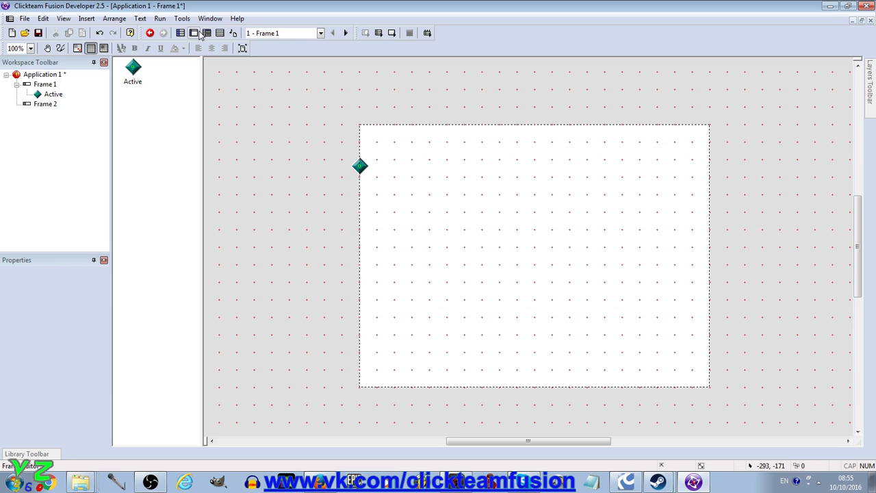
click(219, 33)
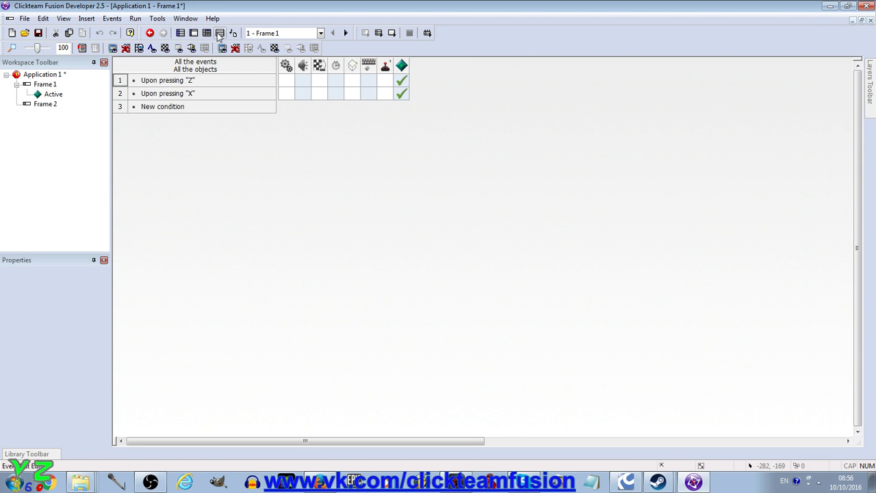
- Compare the "Z" and "X" key events in the event list editor and the event editor, and check their Active object actions
click(219, 33)
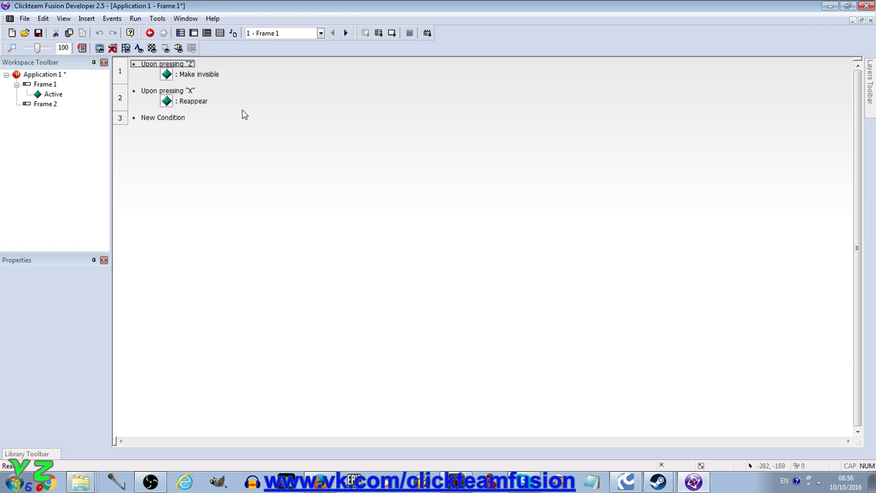
click(210, 34)
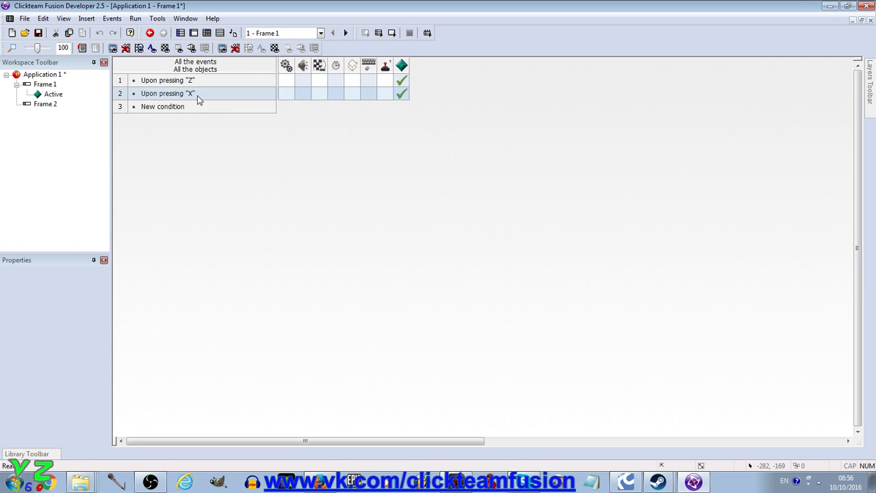
click(220, 33)
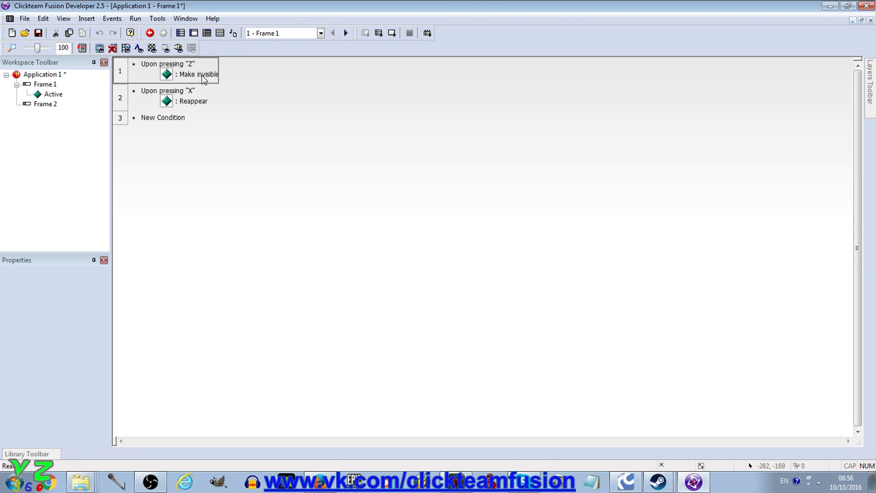
click(205, 34)
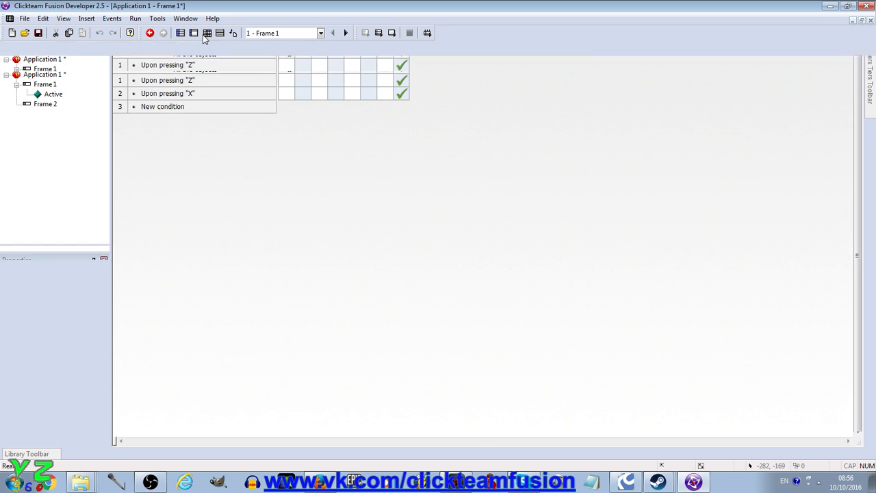
click(184, 94)
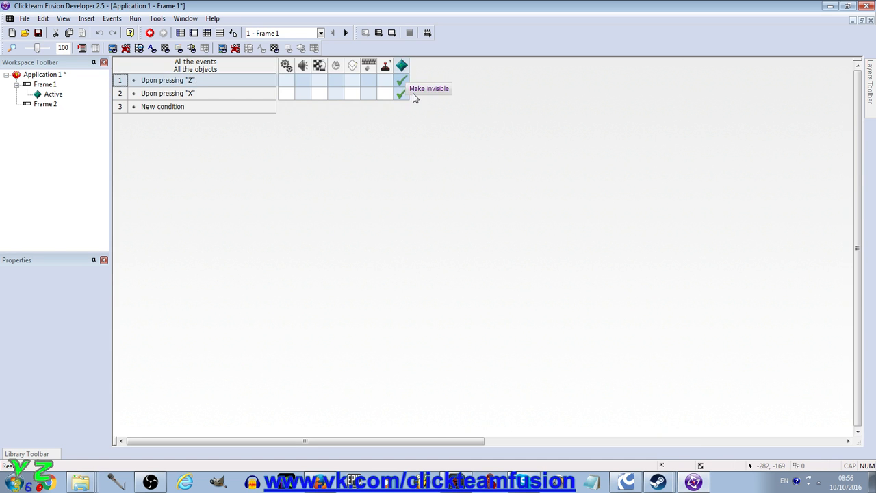
mouse_move(401, 94)
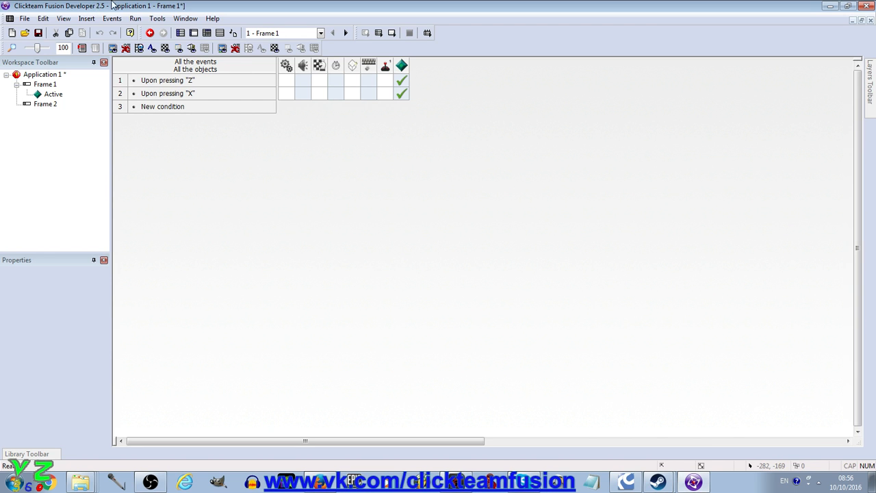
- Add a Start of Frame event with a Make Object Reappear action for the Active object
double_click(174, 107)
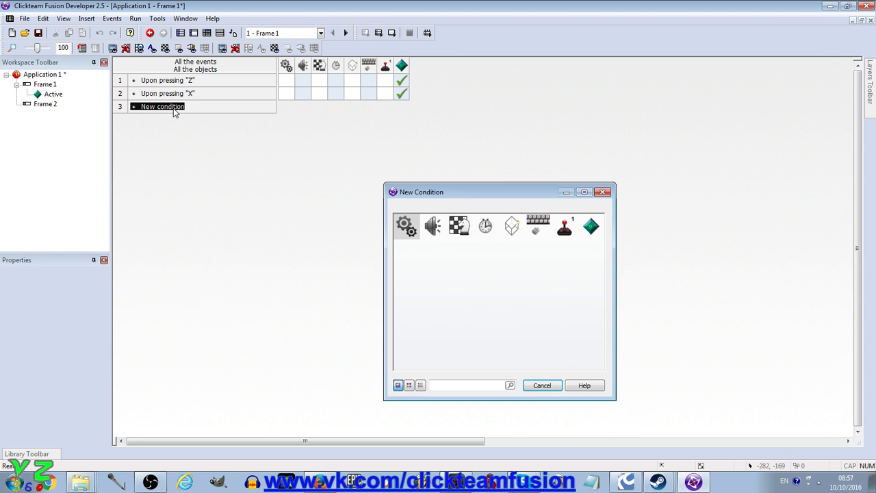
click(459, 225)
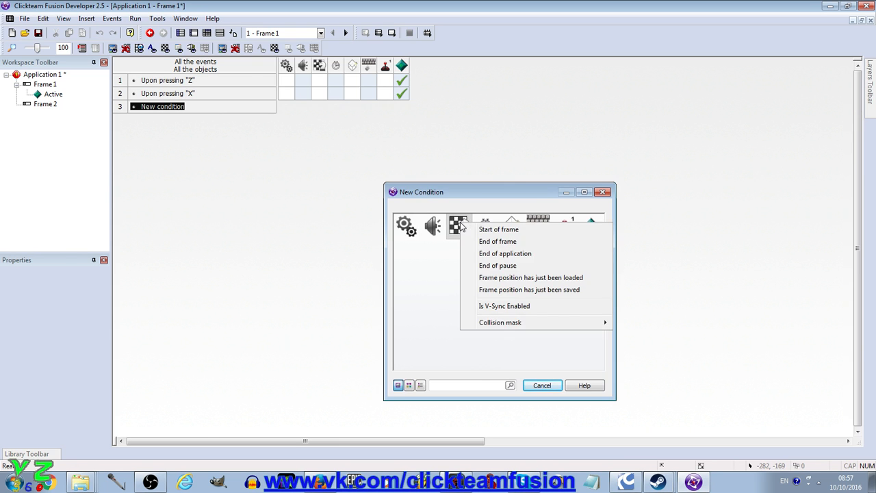
click(469, 229)
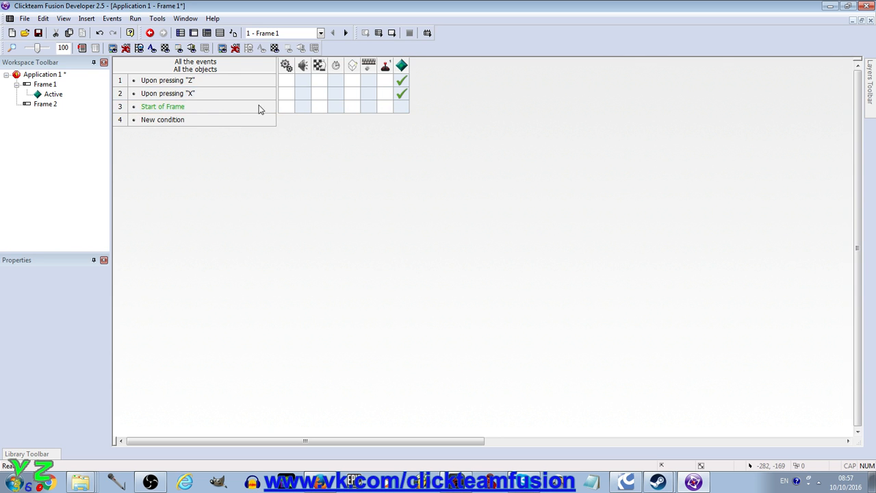
click(404, 106)
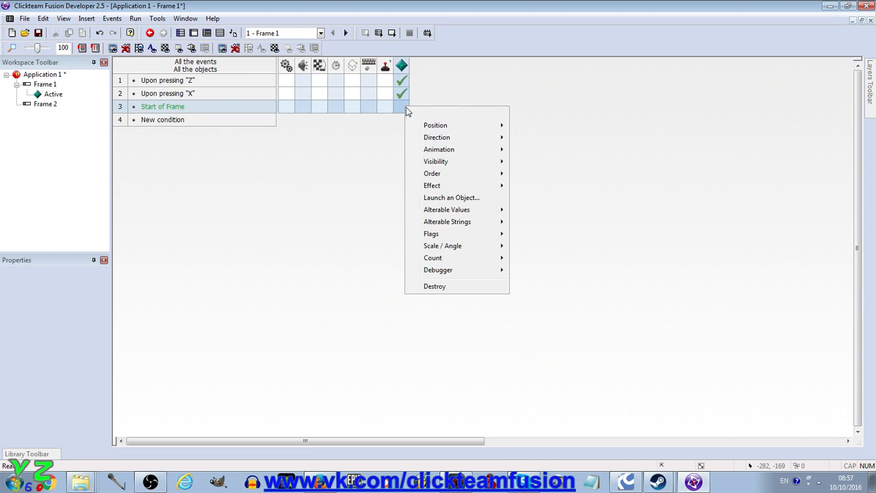
mouse_move(444, 162)
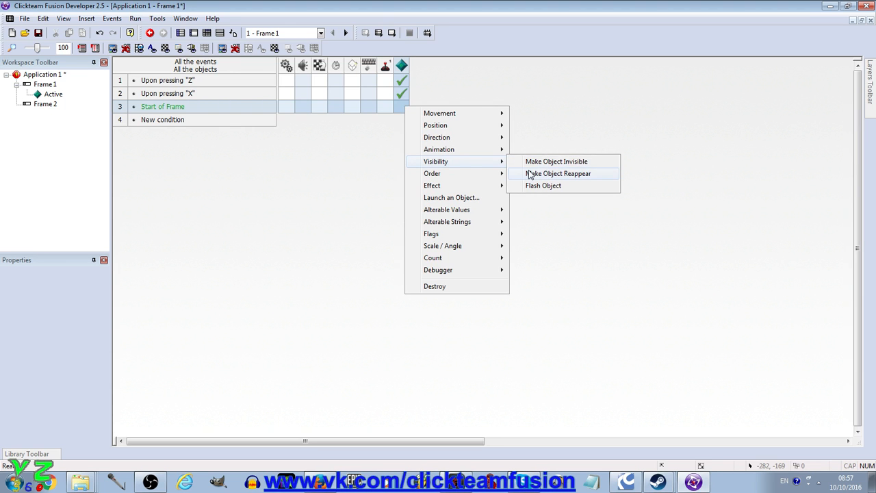
click(557, 173)
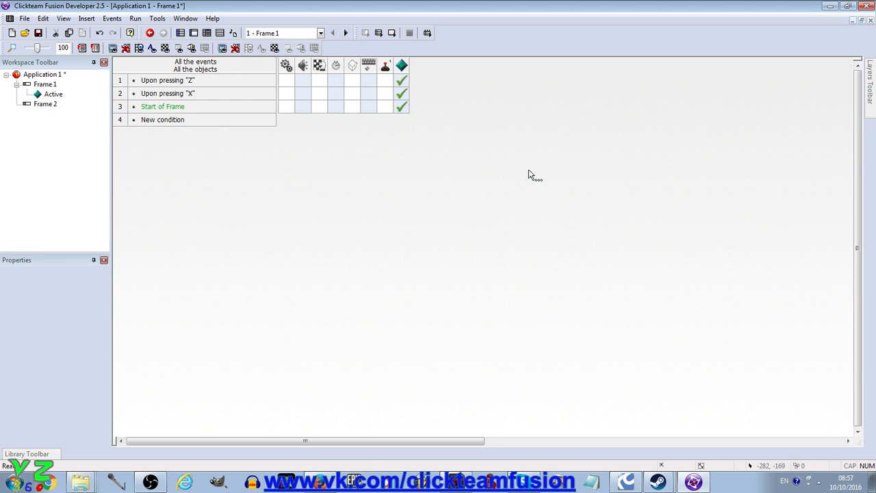
- Add a second Make Object Reappear action for the Active object to the Start of Frame event
click(404, 110)
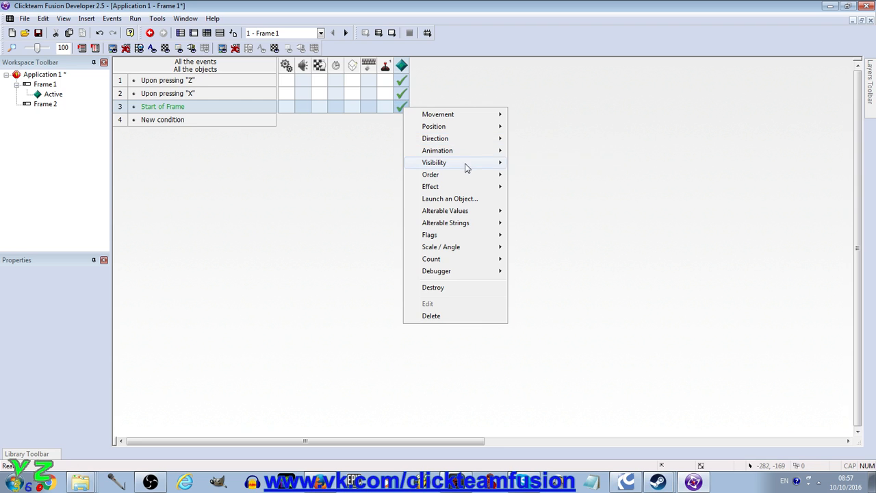
mouse_move(465, 167)
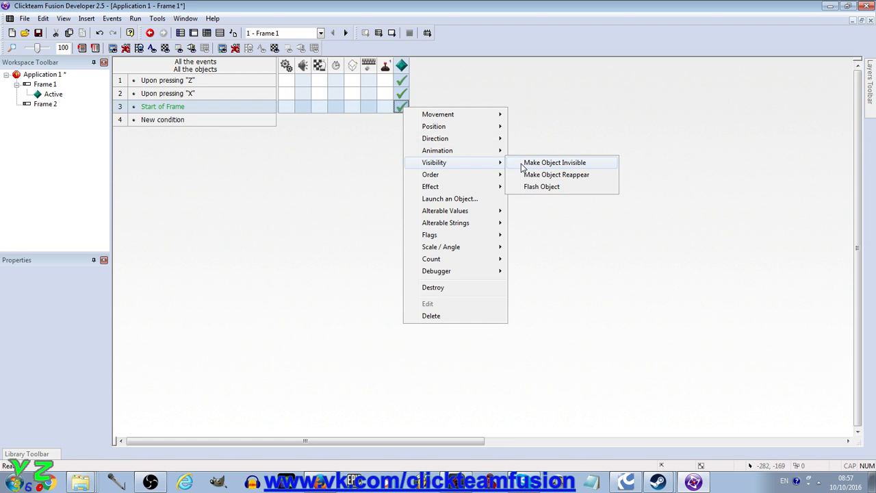
click(527, 175)
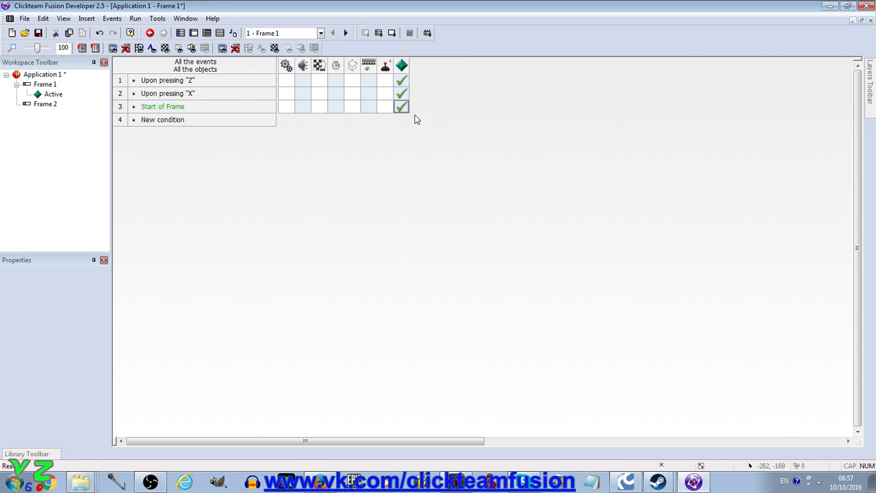
- Check the Active object's actions in the Start of Frame event and delete the duplicate Reappear action
click(408, 111)
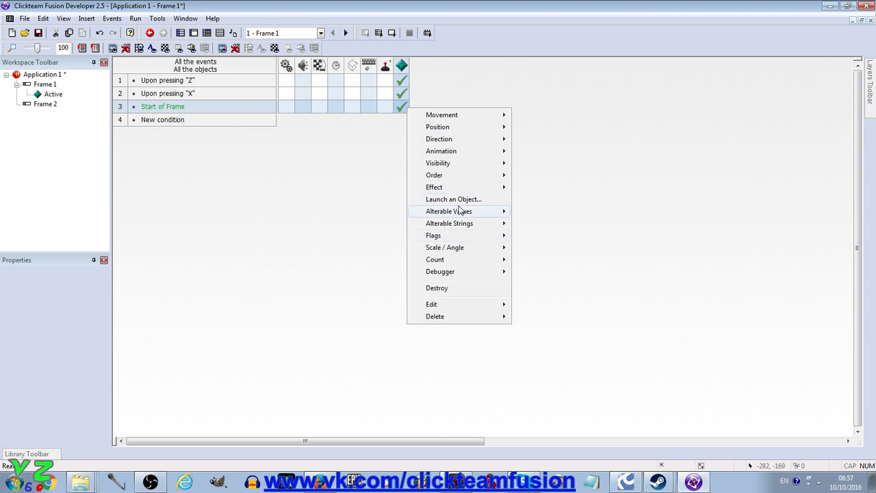
mouse_move(486, 316)
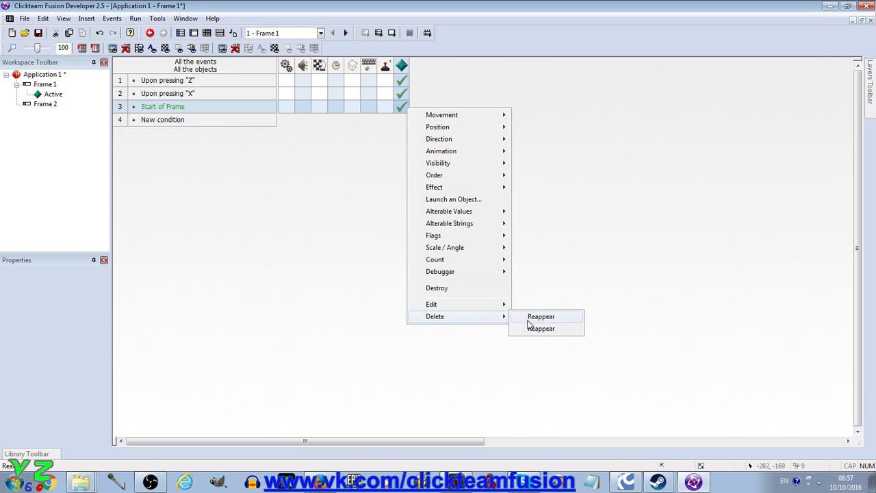
click(350, 203)
mouse_move(402, 110)
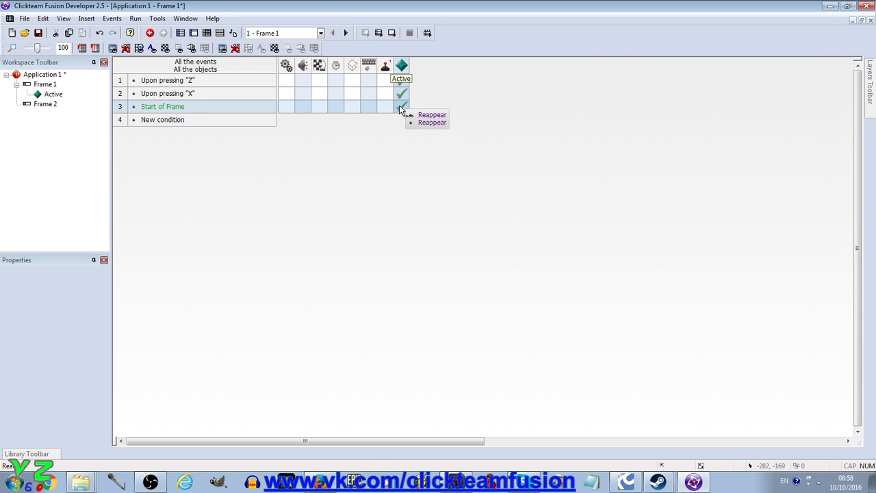
right_click(154, 107)
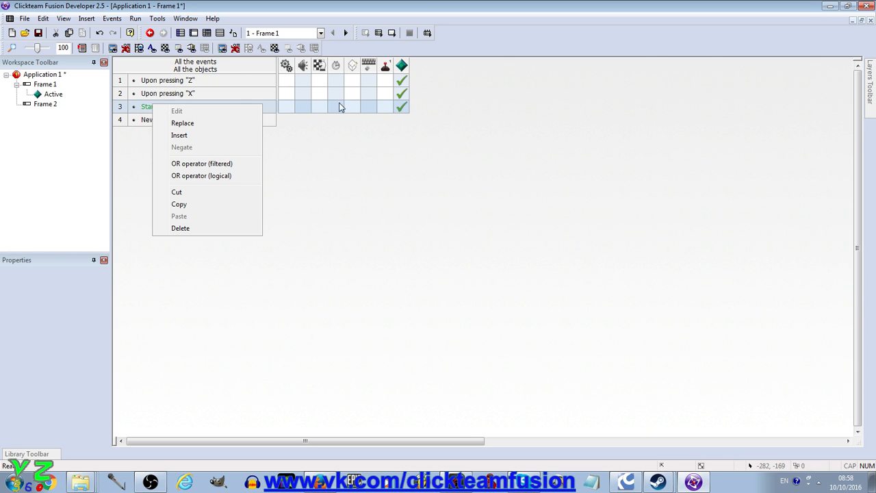
click(403, 107)
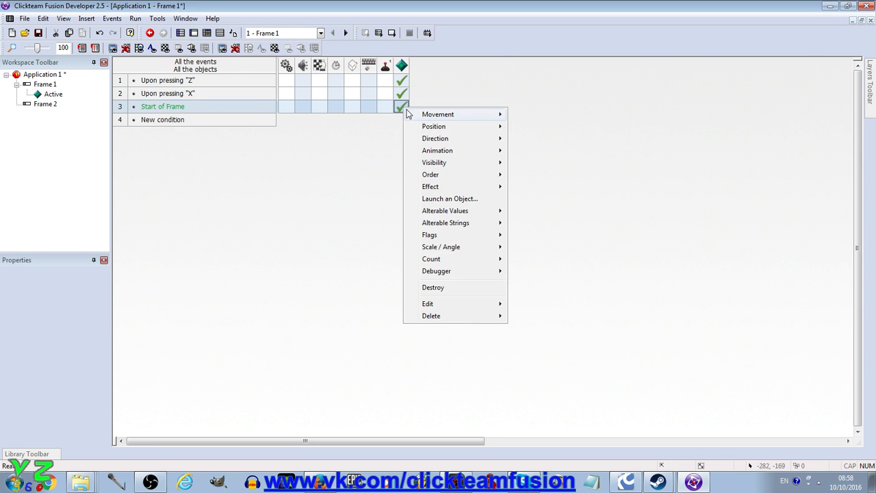
mouse_move(473, 318)
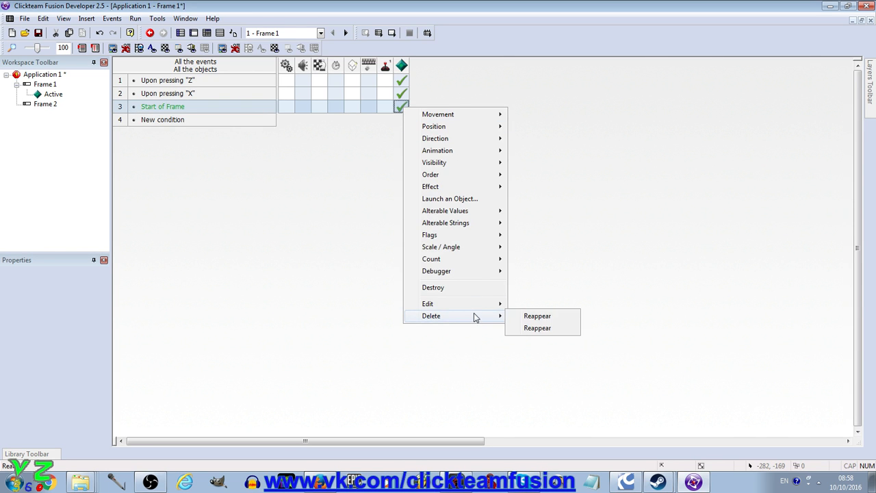
click(537, 328)
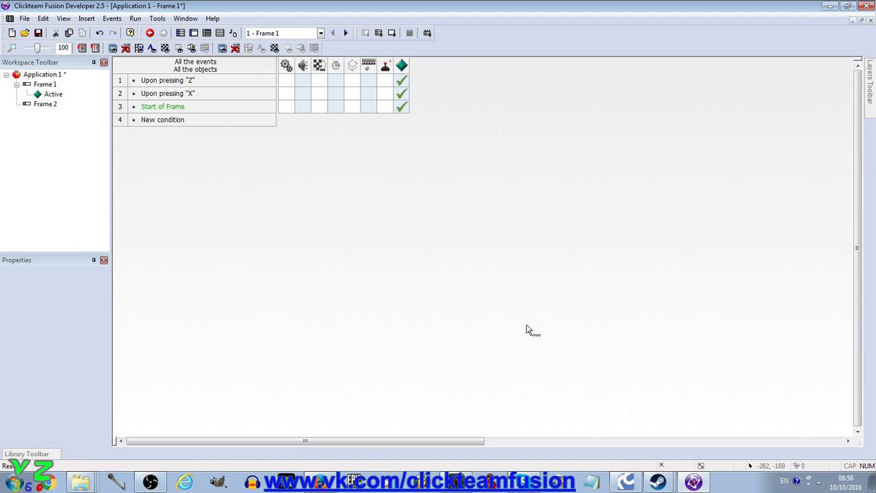
- Add a Make Object Invisible action for the Active object to the Start of Frame event and check its action list
click(402, 108)
mouse_move(457, 167)
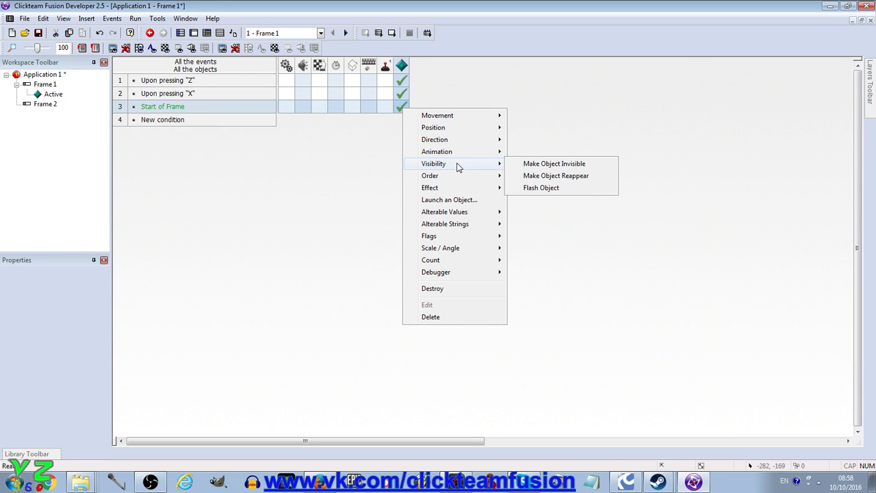
click(525, 168)
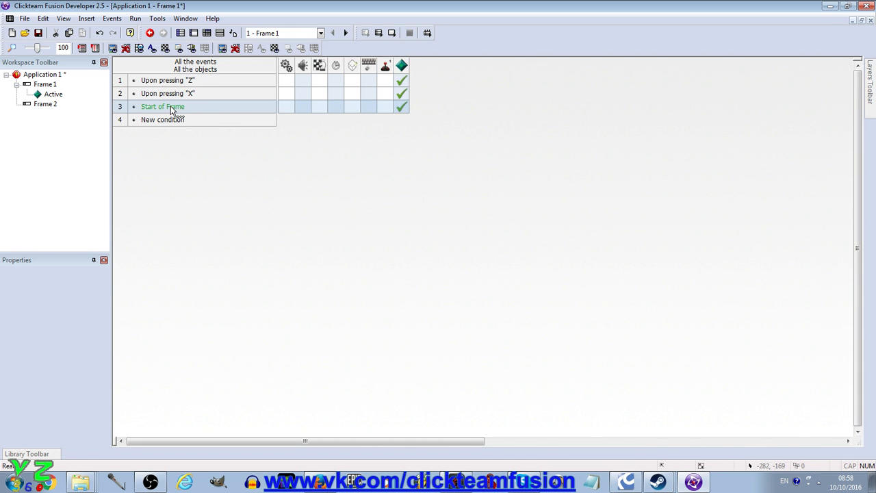
mouse_move(398, 108)
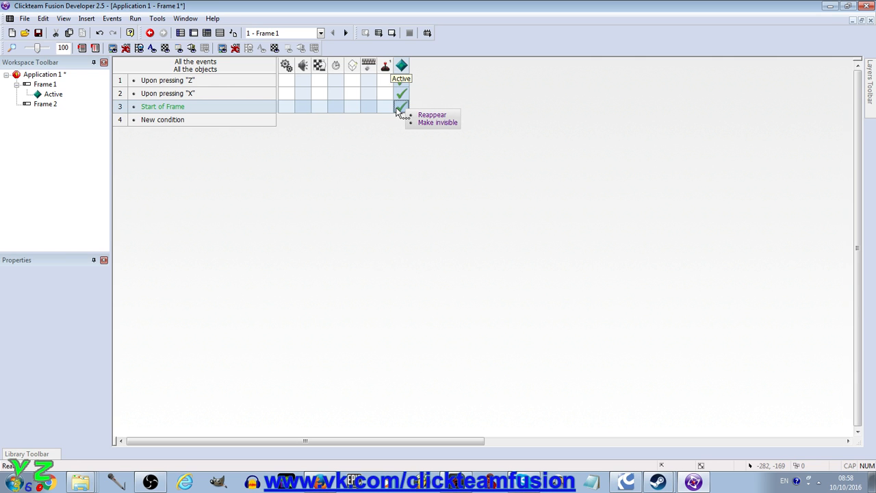
- Return to Frame 1's frame editor and move the Active object inside the frame, to about 153, 98
click(194, 32)
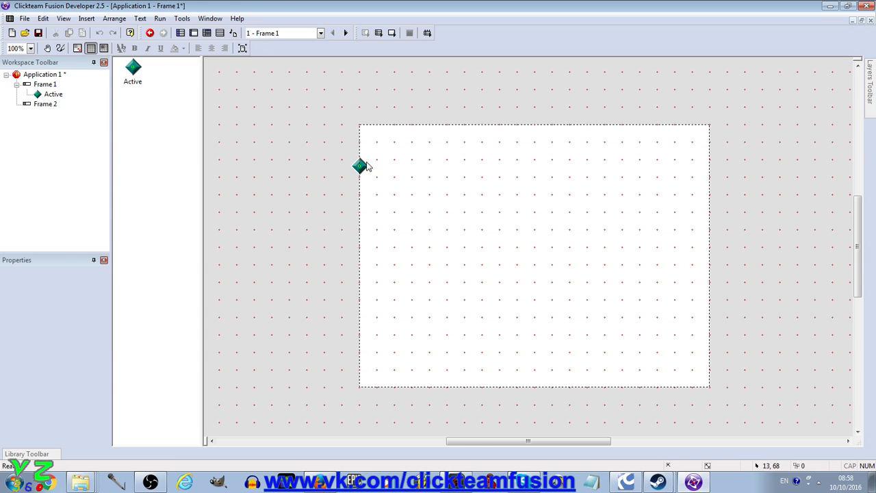
drag(360, 166, 453, 186)
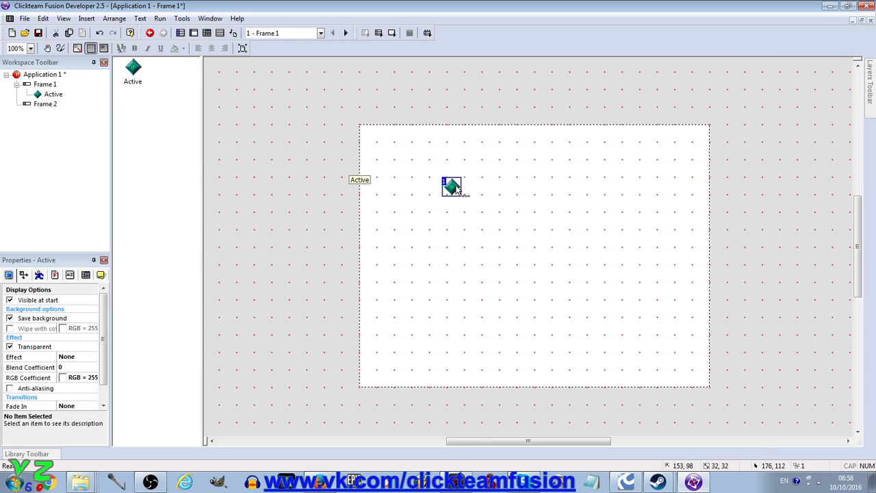
- Turn off Visible at start for the Active object and check its Start of Frame actions in the event editor
click(11, 276)
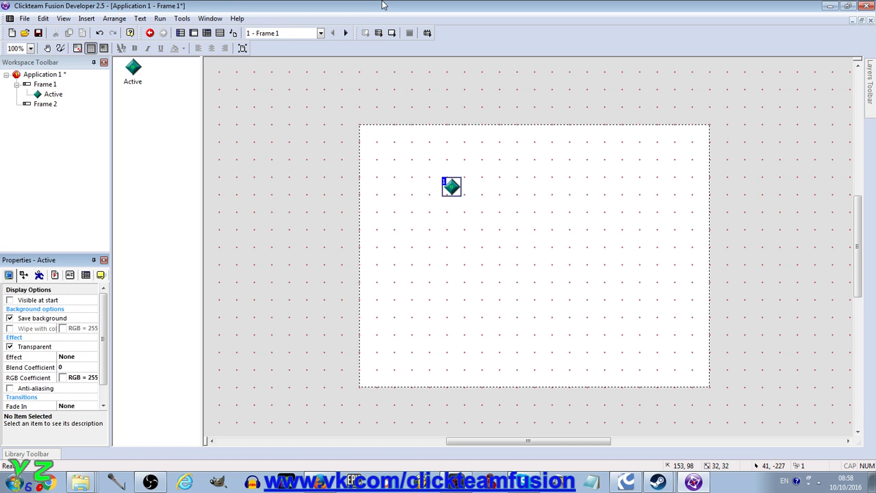
click(206, 33)
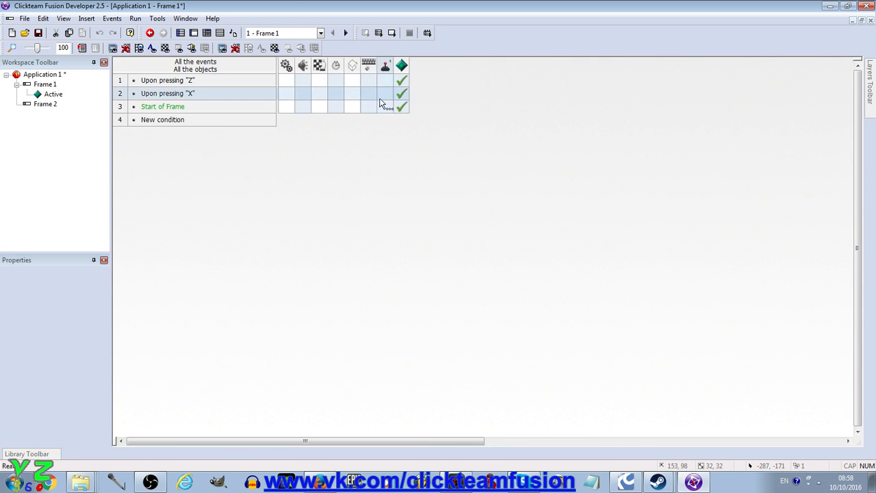
mouse_move(400, 109)
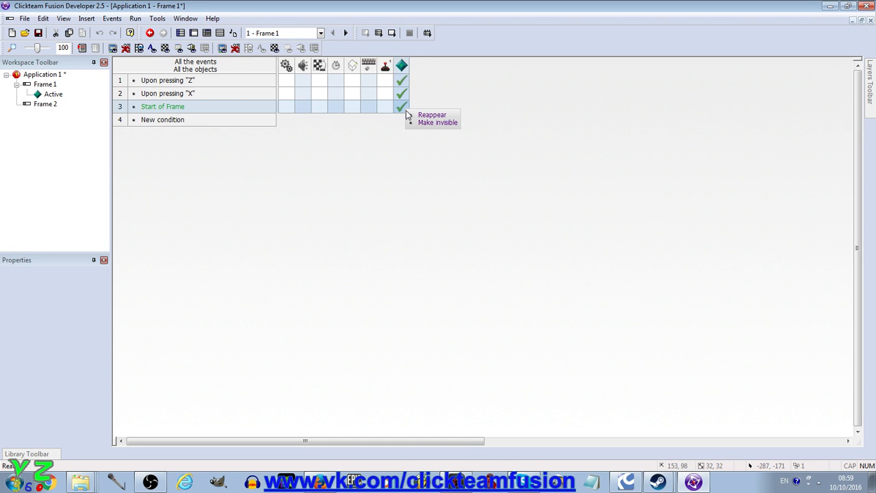
drag(406, 115, 404, 115)
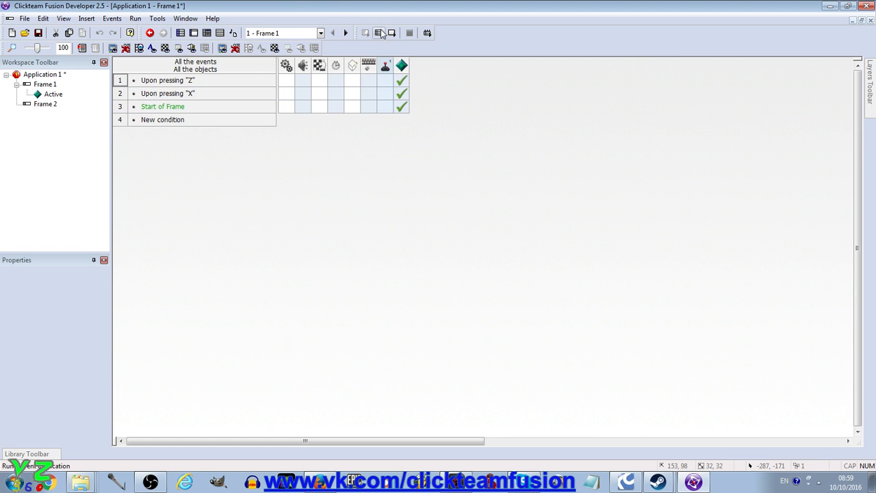
- Test-run the application, close it, and recheck the Active object's action list in the Start of Frame event
click(379, 33)
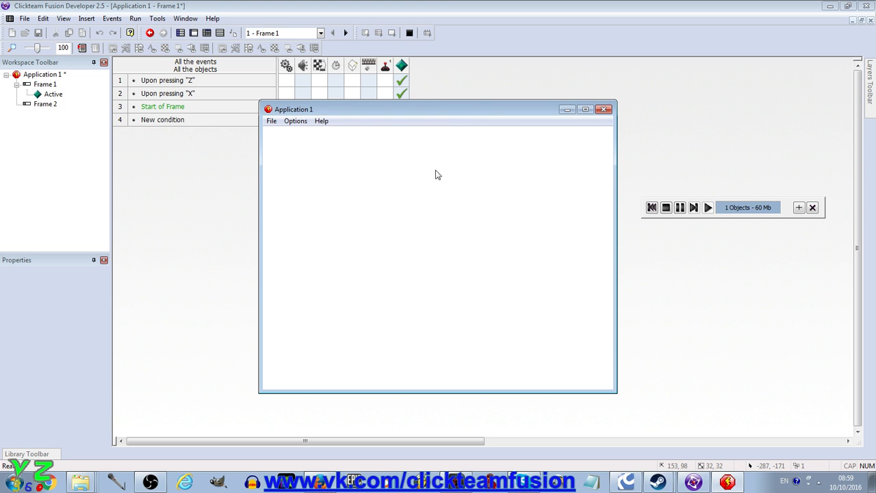
click(603, 110)
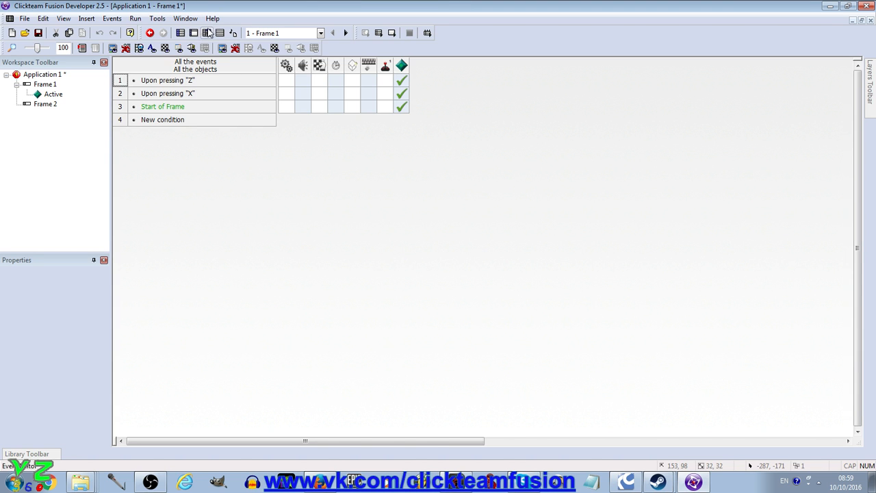
right_click(406, 108)
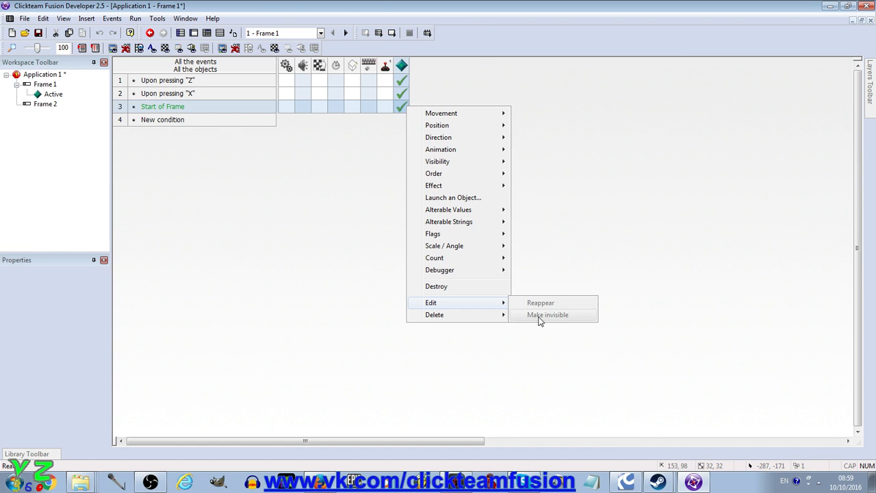
click(276, 2)
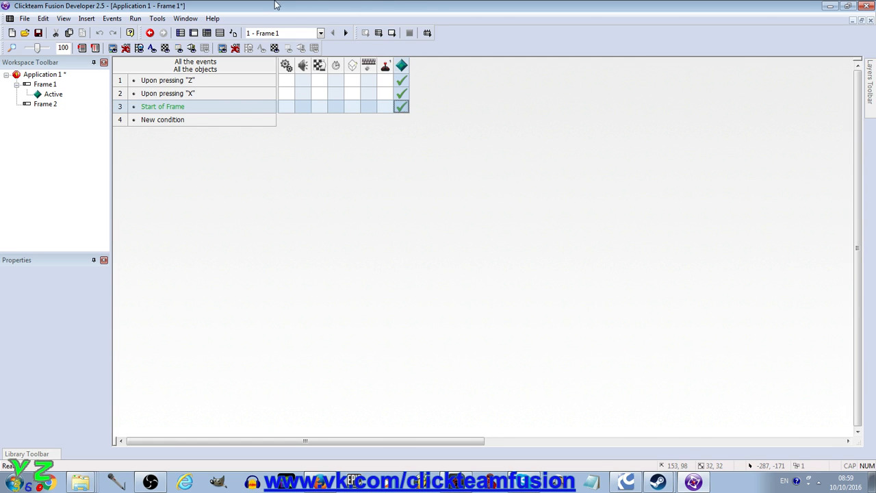
- Move the Make invisible action above Reappear in the event list editor's Start of Frame event and test-run the application
click(221, 35)
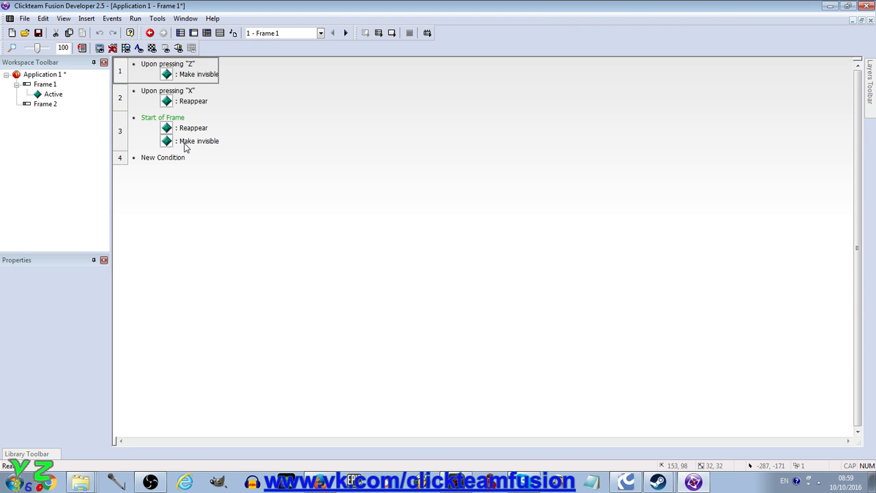
click(185, 147)
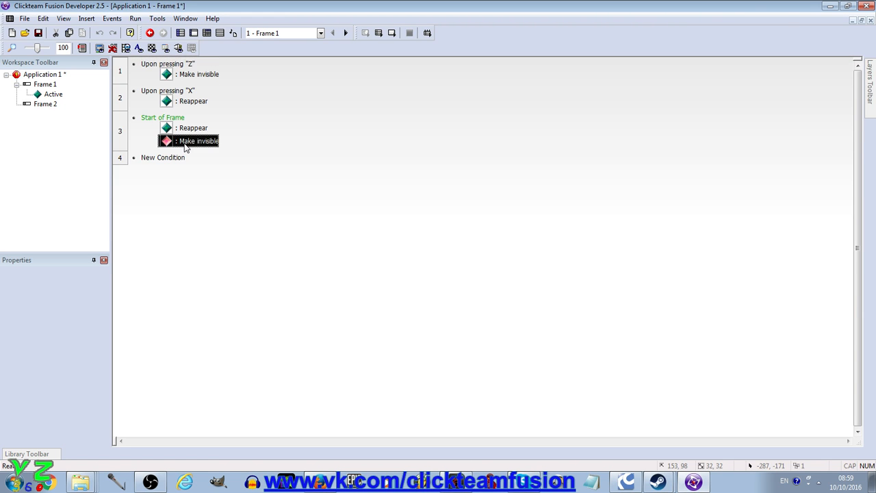
drag(184, 147, 185, 132)
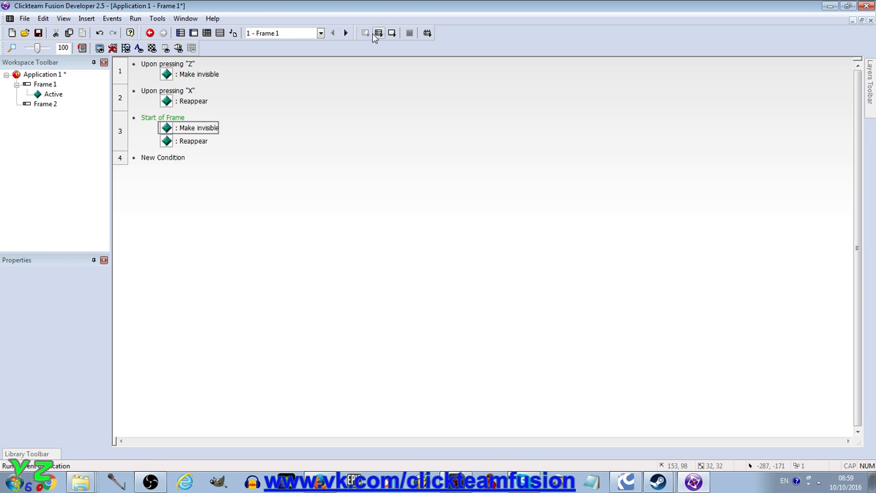
click(370, 33)
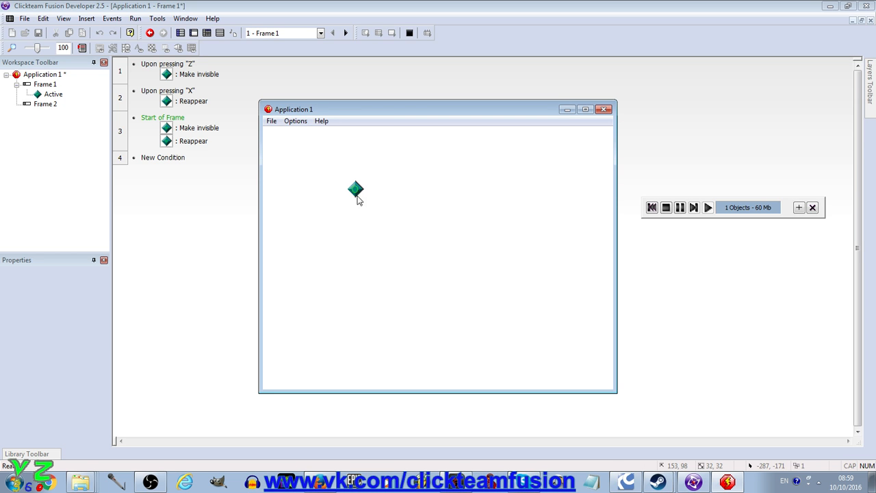
click(604, 110)
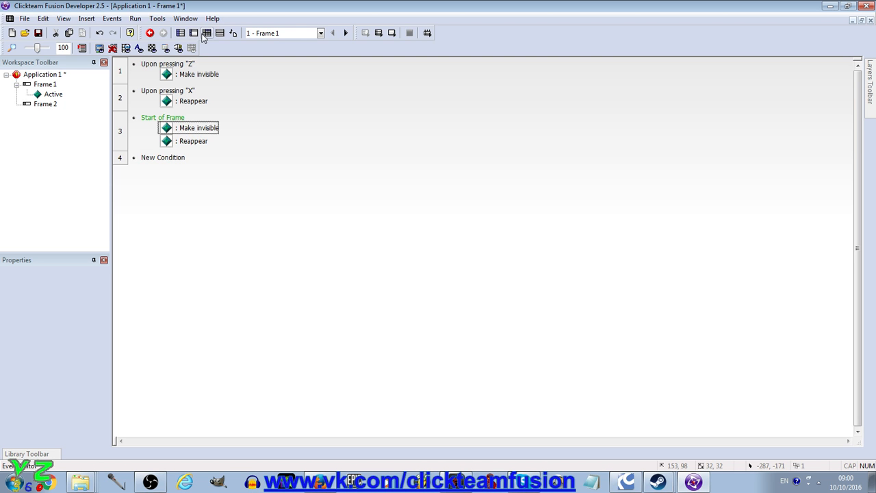
- Return to Frame 1's frame editor and insert an Advanced Menu Object in the frame at about 192, 214
click(197, 36)
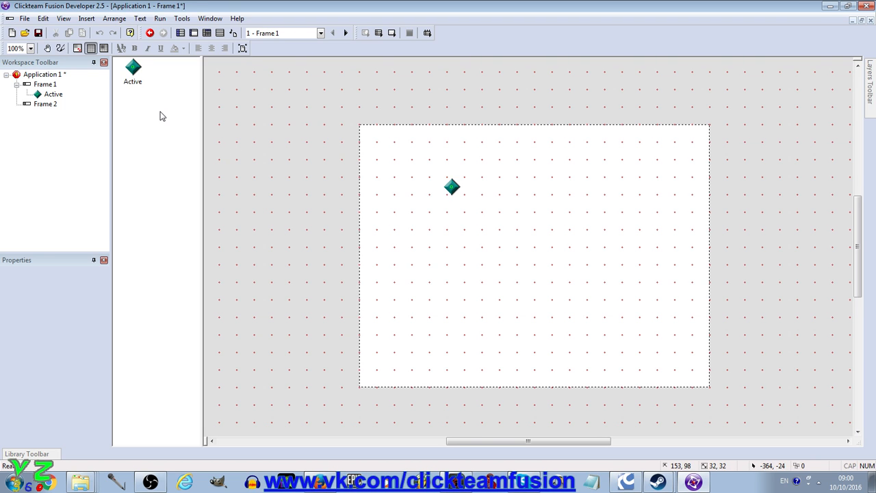
click(91, 123)
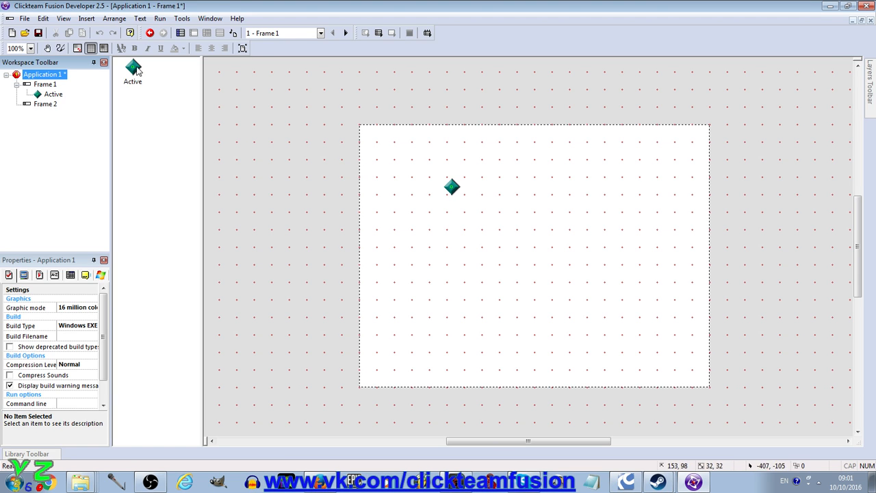
click(170, 91)
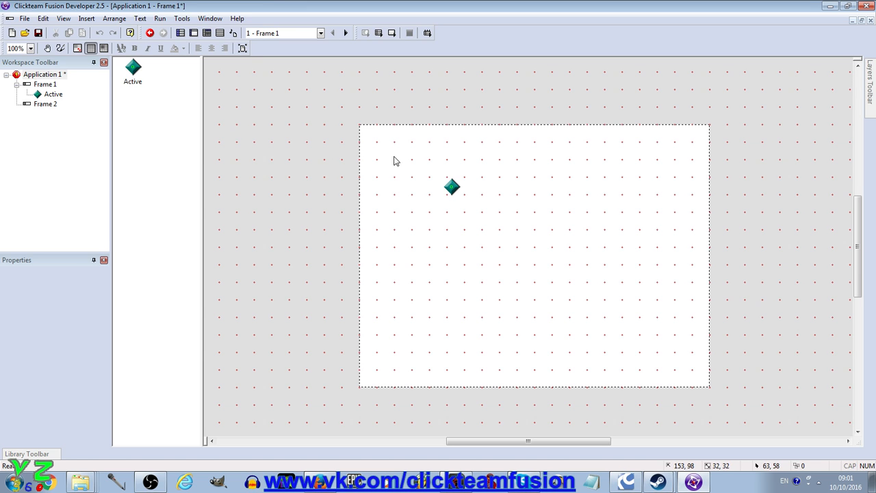
double_click(365, 161)
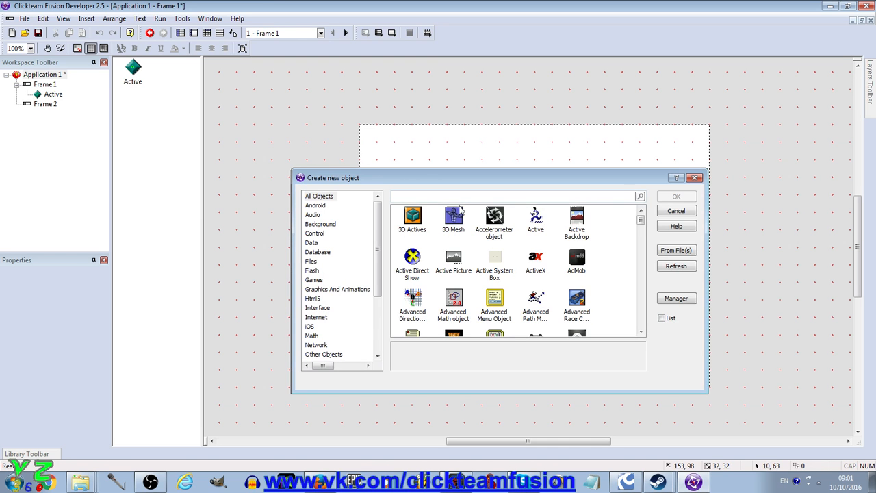
double_click(497, 299)
click(466, 241)
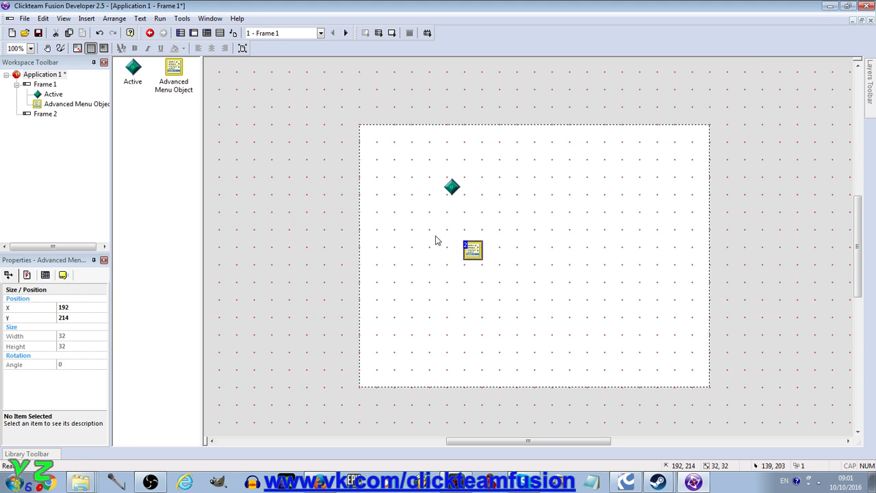
- Insert a Physics - Engine object in the frame at about 121, 297
double_click(436, 237)
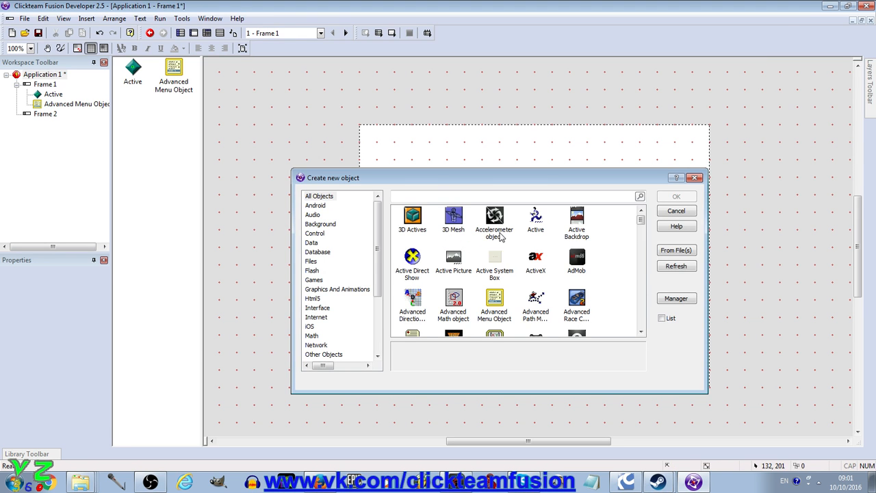
scroll(518, 243, down, 6)
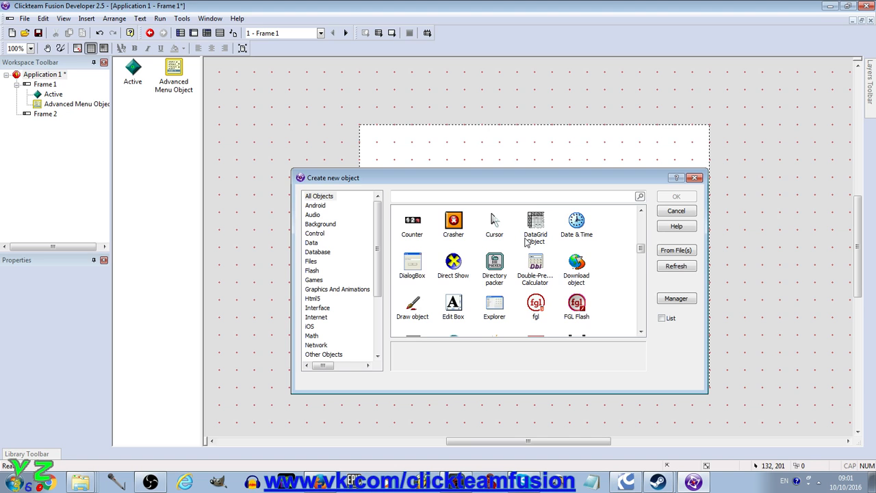
scroll(525, 239, down, 15)
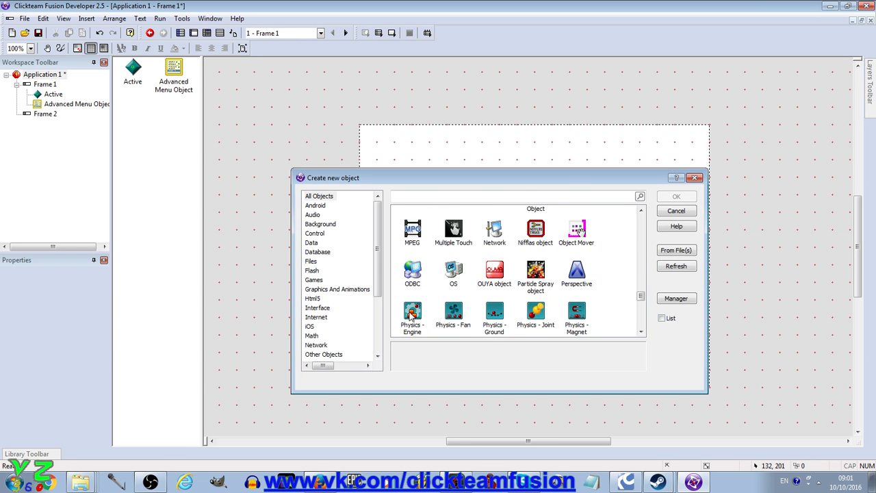
double_click(412, 314)
click(425, 286)
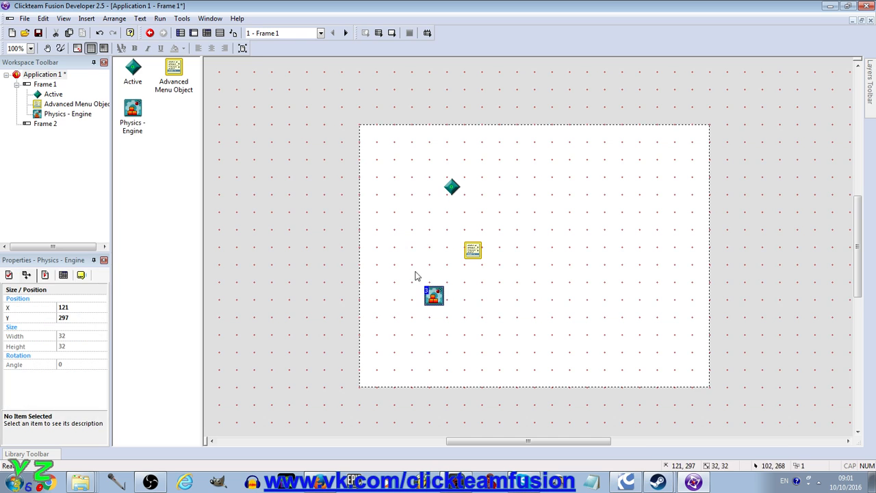
click(301, 238)
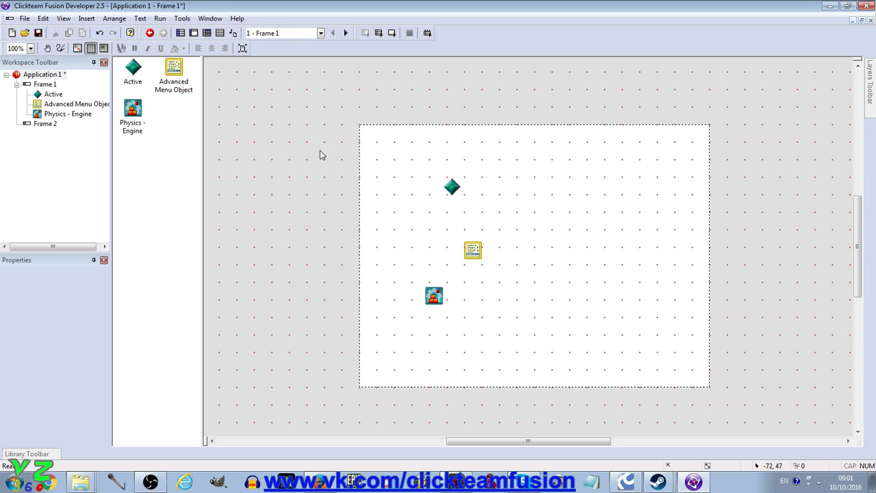
scroll(325, 146, down, 3)
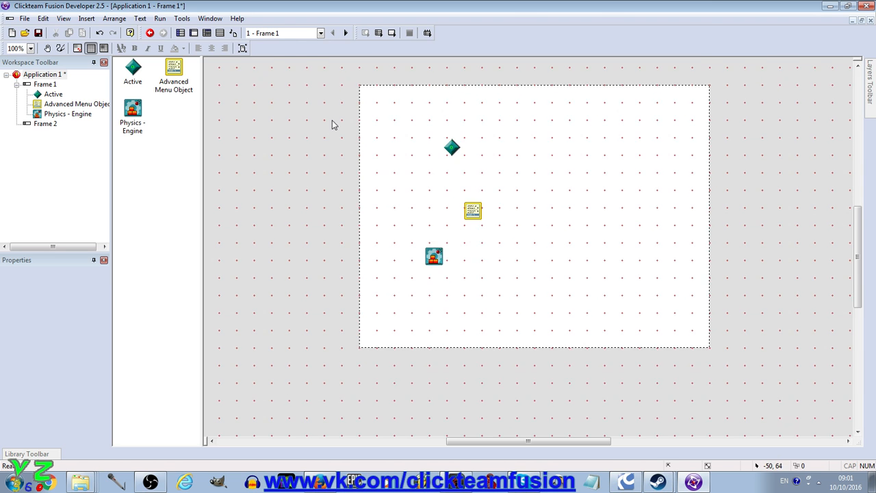
scroll(364, 85, up, 2)
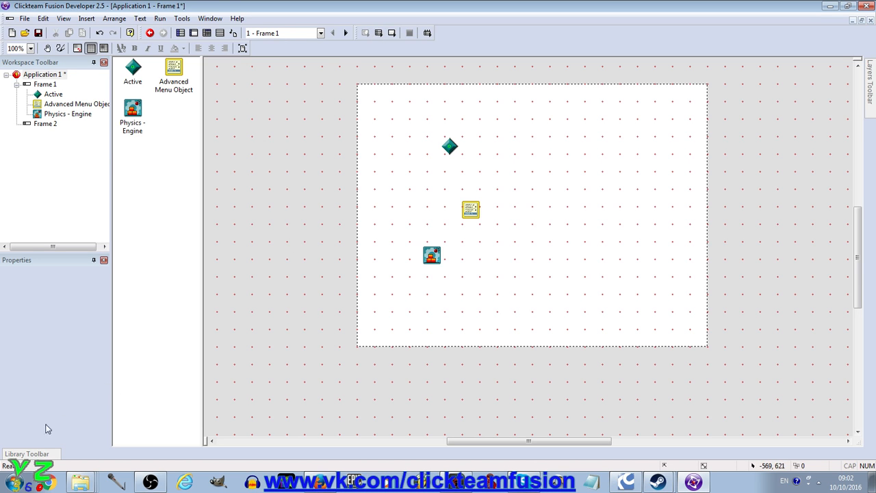
- Show the object library and expand the Local Library to examine its categories
mouse_move(25, 453)
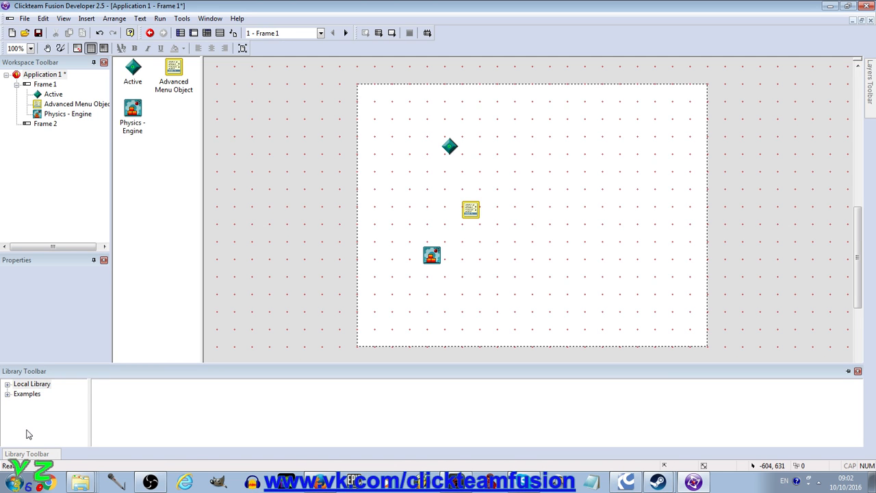
click(29, 429)
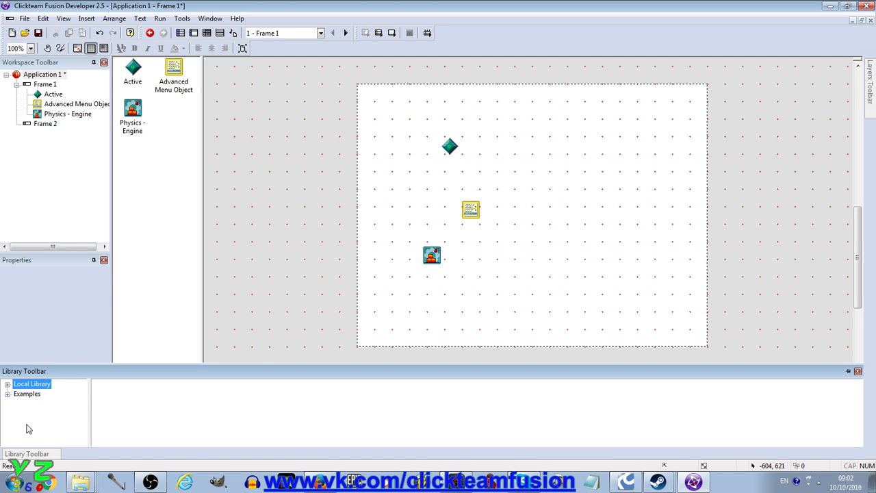
click(7, 384)
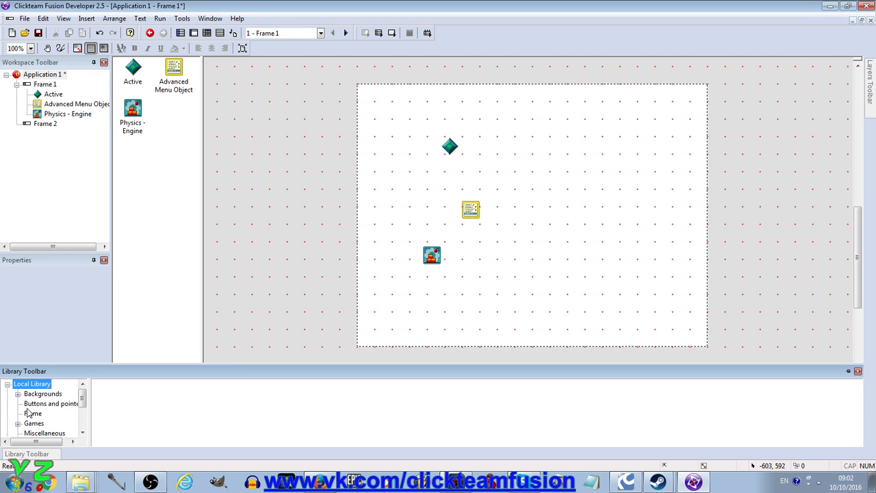
scroll(27, 411, down, 1)
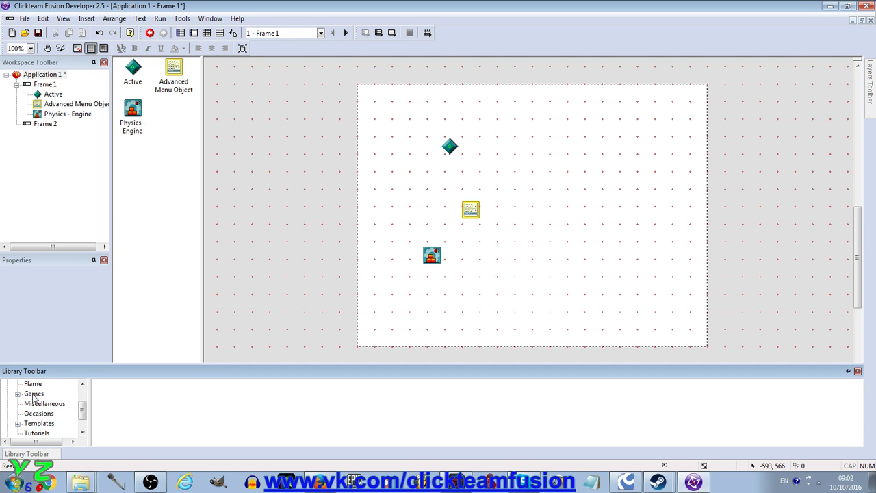
scroll(33, 396, up, 1)
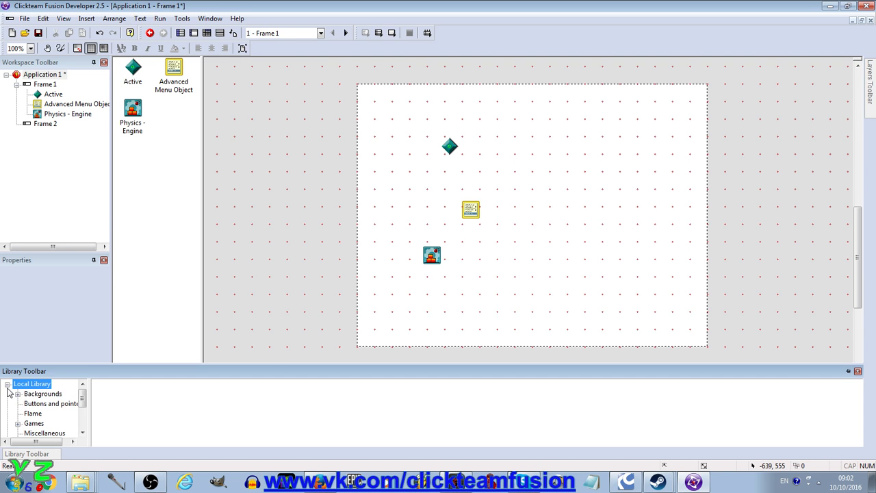
scroll(25, 399, down, 1)
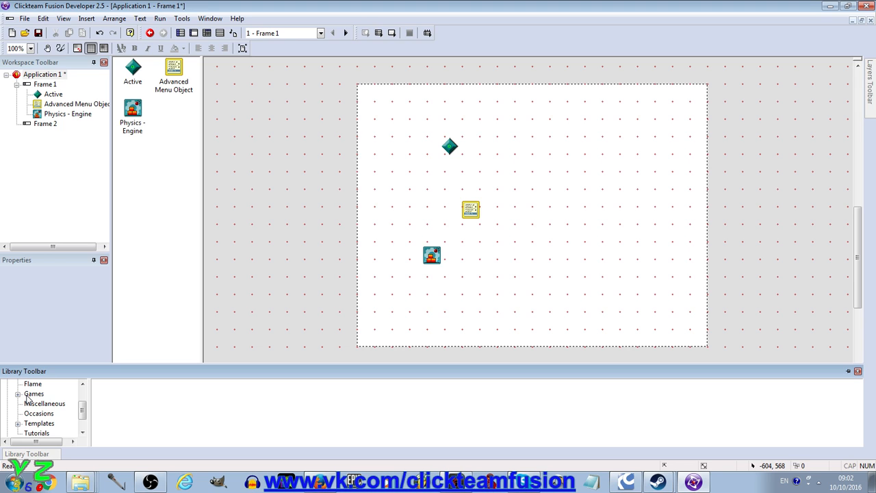
- Expand the Games category of the Local Library and examine the library files in its Characters folder
double_click(33, 394)
scroll(31, 402, down, 1)
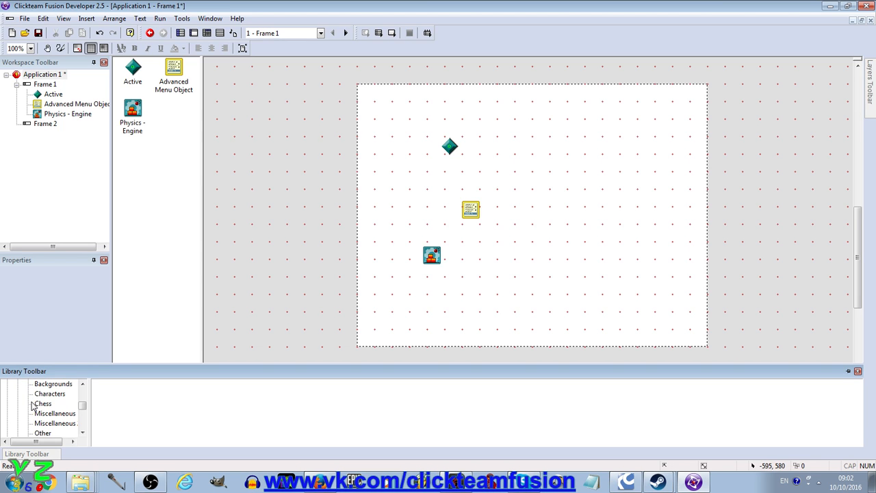
scroll(38, 414, down, 2)
scroll(40, 418, up, 2)
click(48, 395)
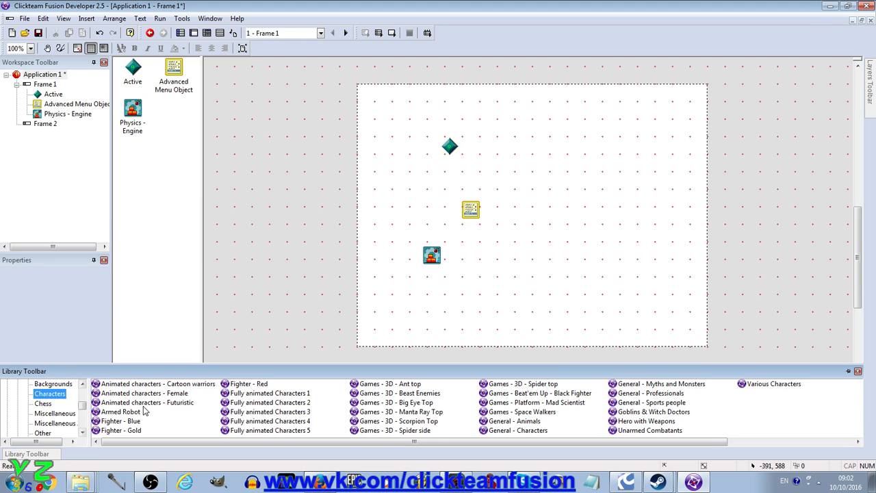
click(206, 410)
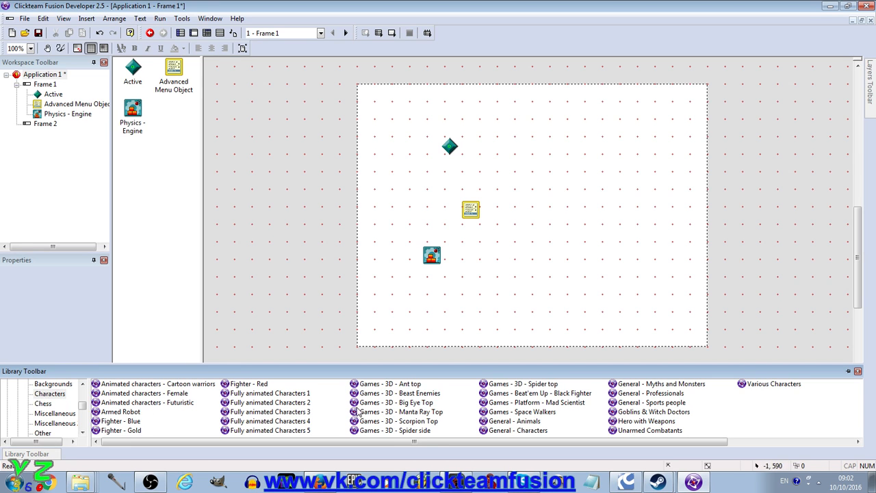
scroll(756, 414, right, 1)
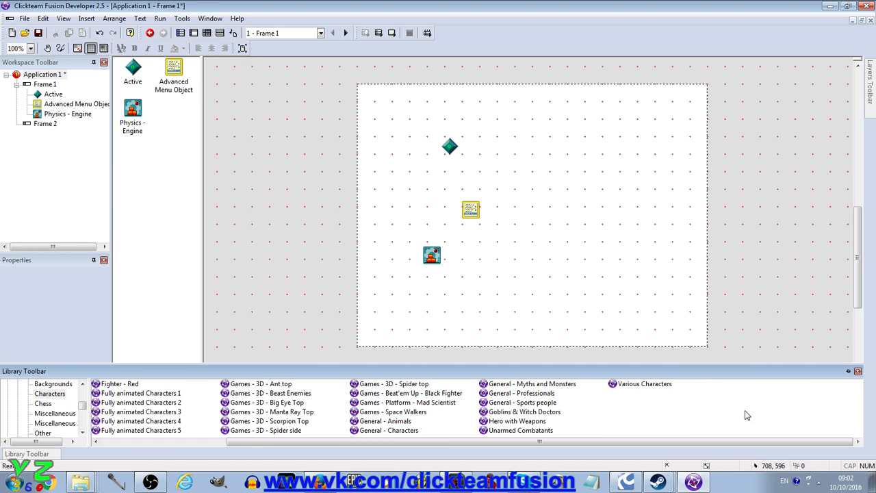
- Place the Hero - Mace object from the Hero with Weapons library in the lower middle of Frame 1
scroll(678, 411, left, 1)
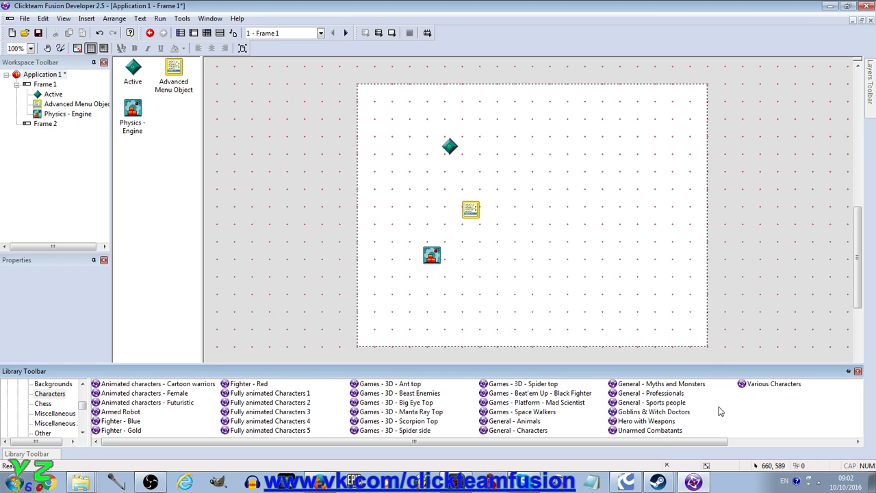
double_click(658, 423)
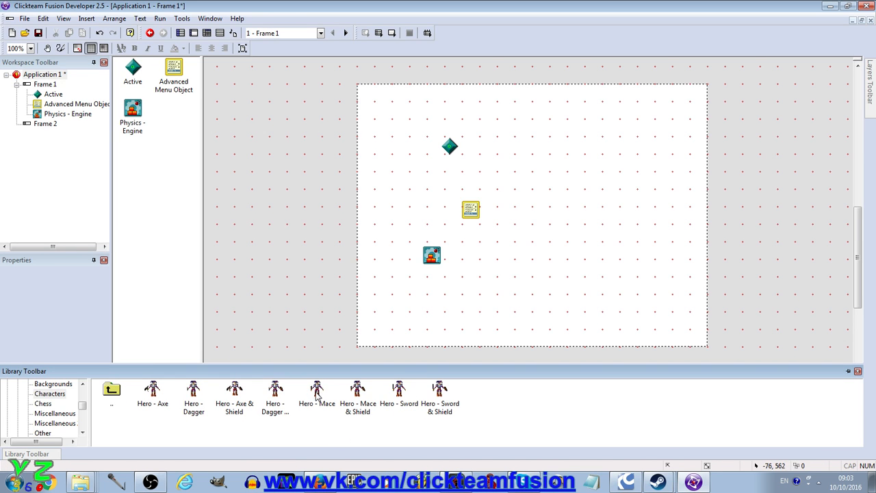
drag(316, 394, 523, 275)
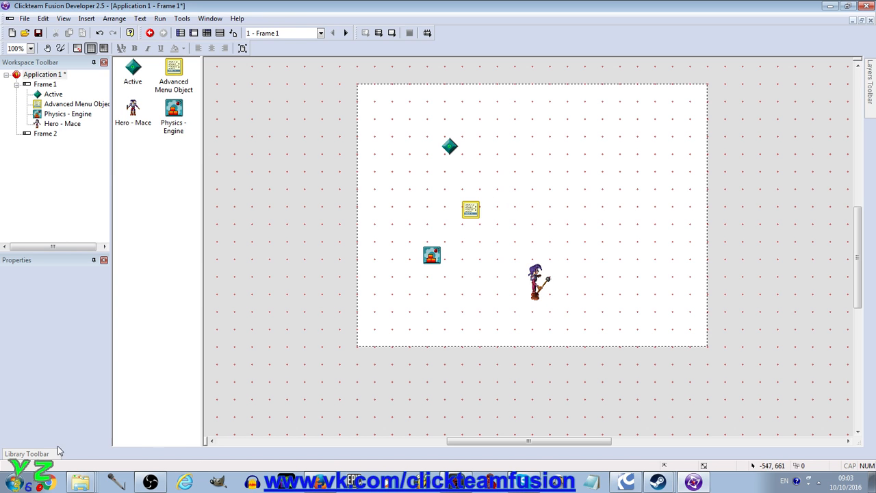
- Open the Hero - Mace object in the animation editor and preview its Walking animation
double_click(540, 290)
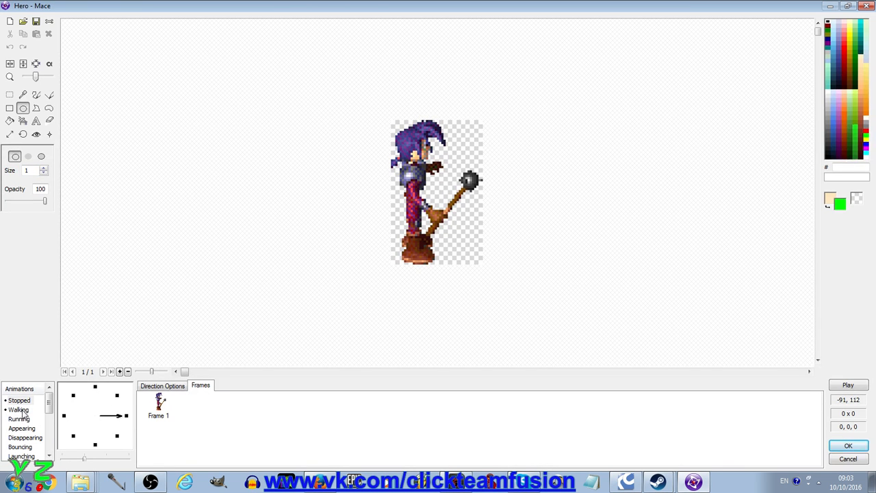
click(21, 409)
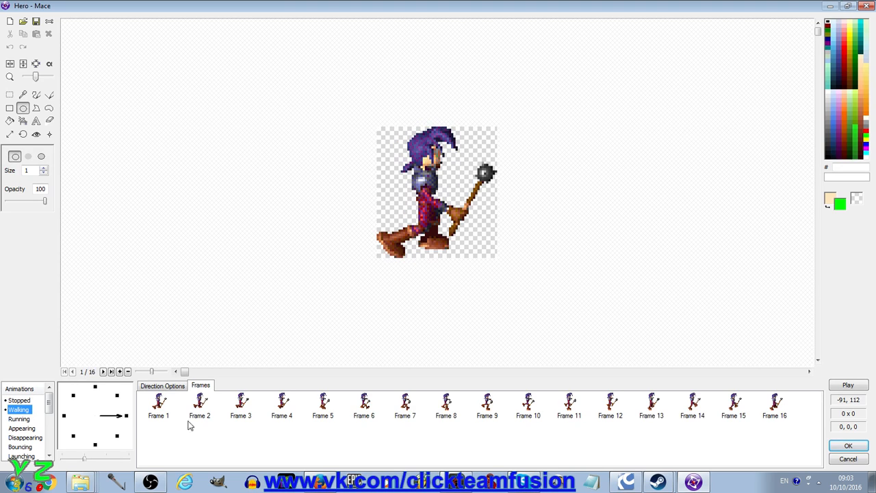
click(848, 385)
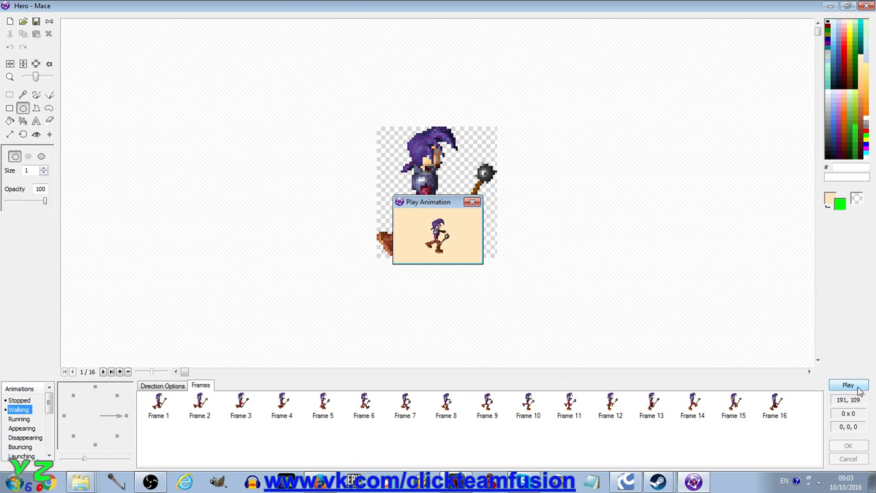
click(455, 228)
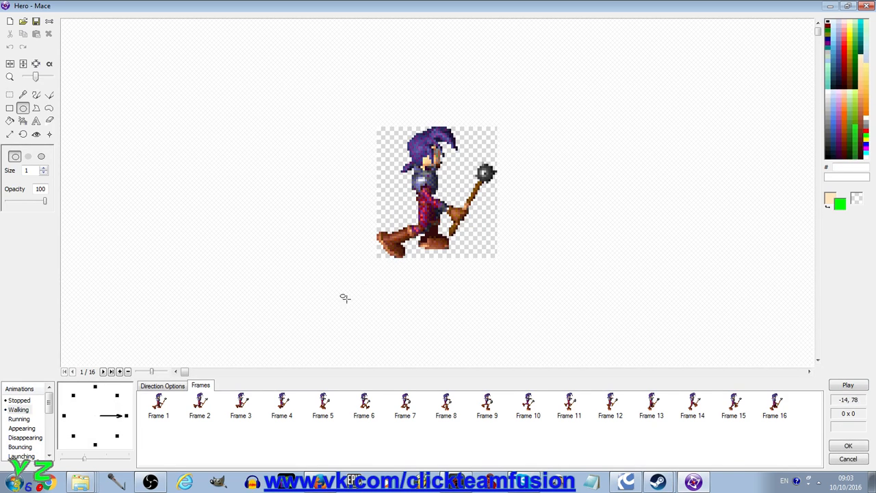
- Examine the Walking animation's frames in each of the eight directions, and close the animation editor
click(117, 438)
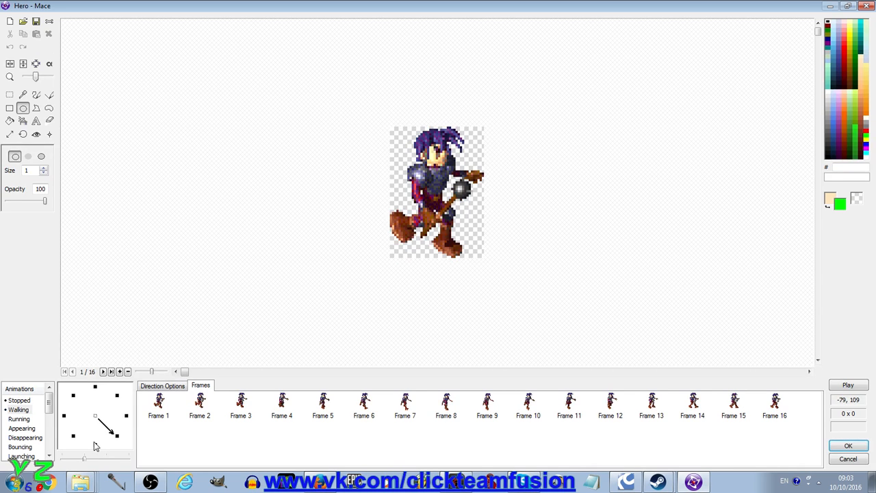
click(95, 444)
click(73, 436)
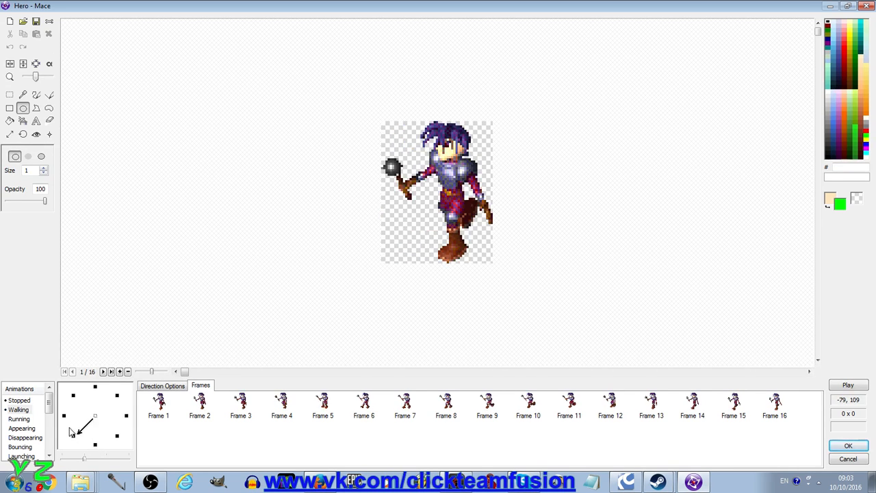
click(65, 415)
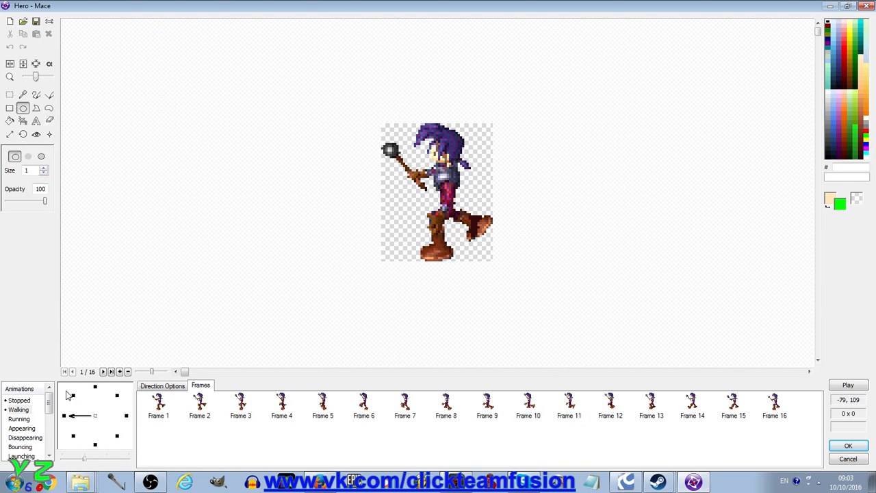
click(74, 395)
click(95, 387)
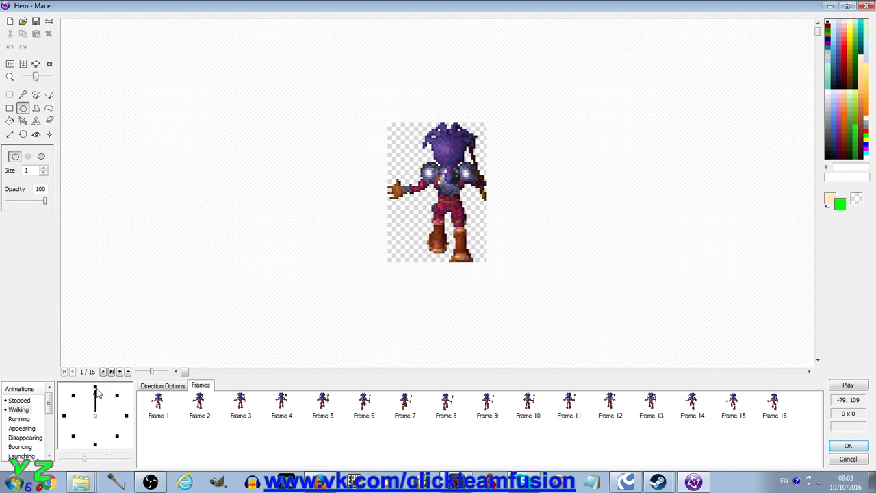
click(117, 396)
click(126, 415)
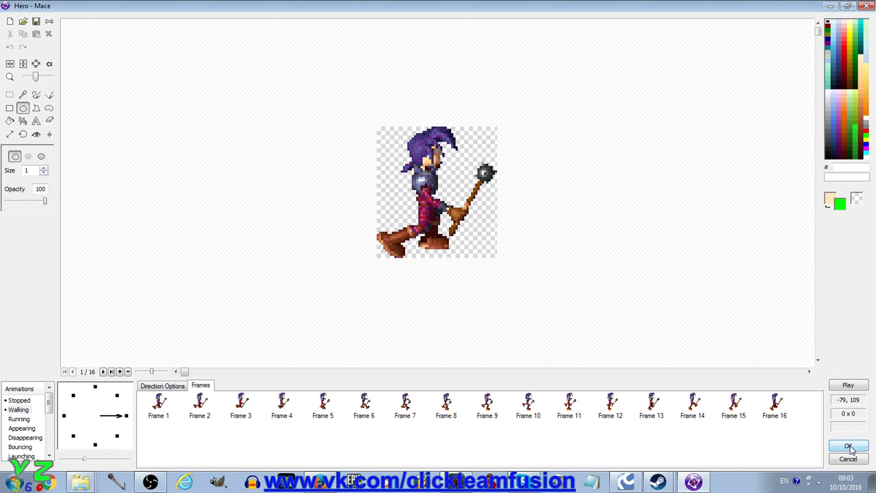
click(849, 446)
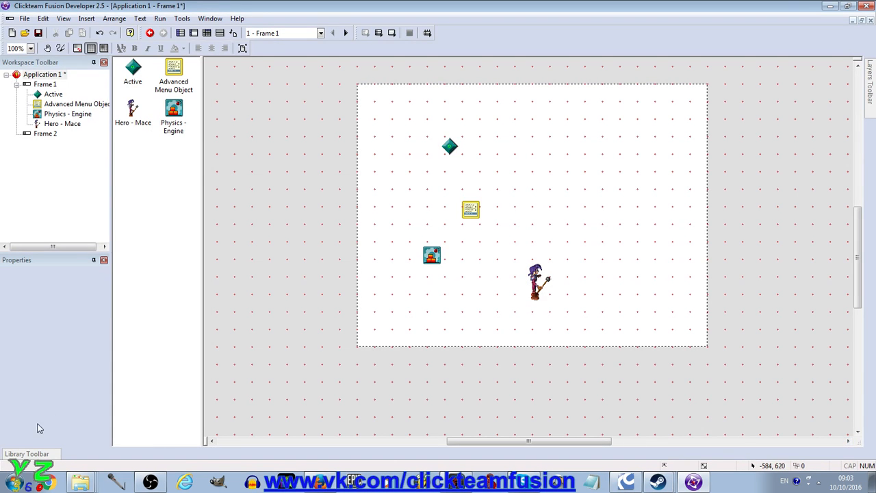
- Return to the list of Characters library files and browse the other Games categories of the Local Library
mouse_move(5, 457)
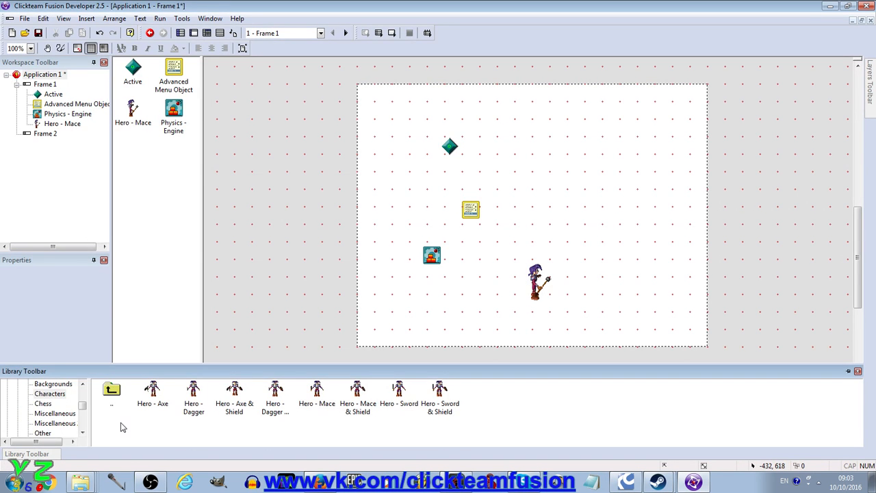
double_click(113, 397)
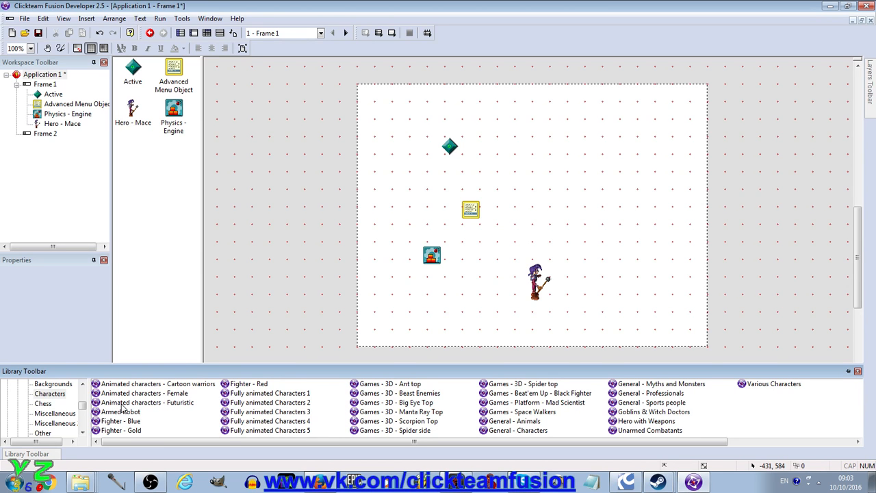
scroll(122, 408, down, 1)
scroll(127, 409, up, 1)
scroll(70, 428, down, 1)
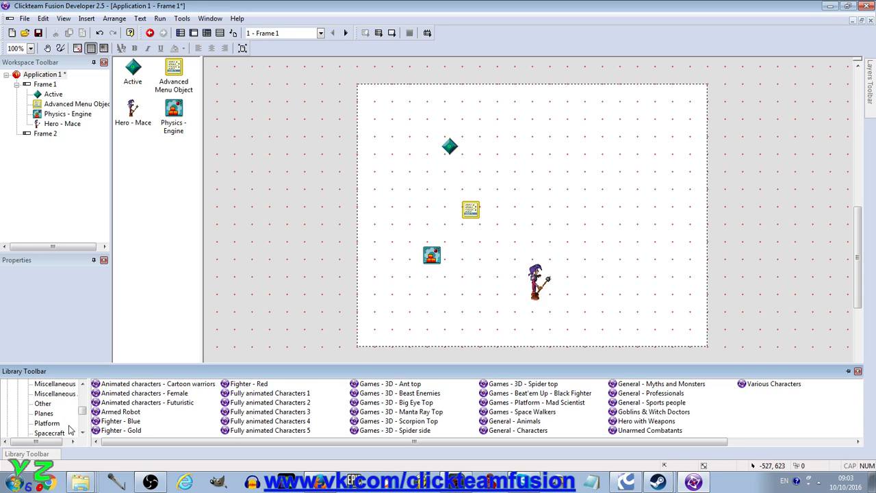